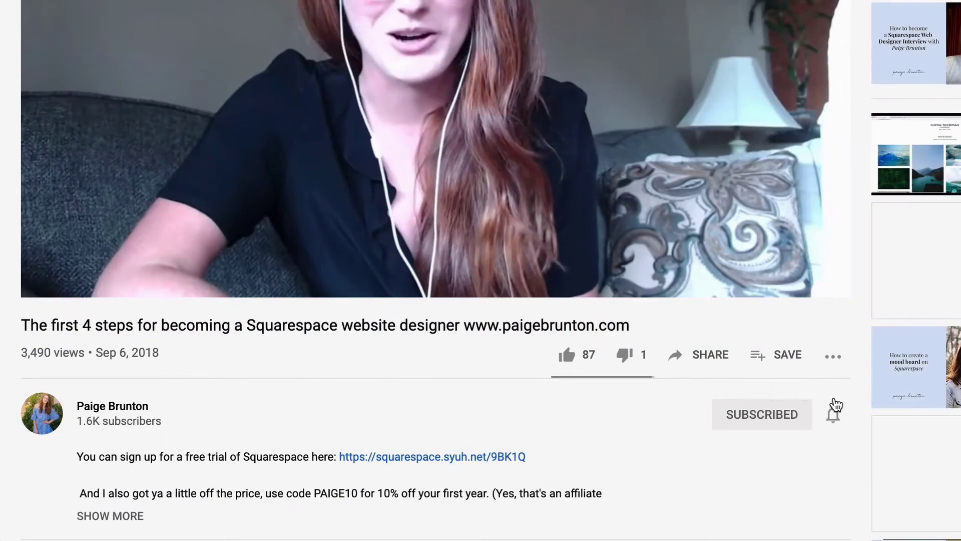
Step: Show the channel's notification options (All, Personalized, None) from the bell next to SUBSCRIBED
left_click(834, 416)
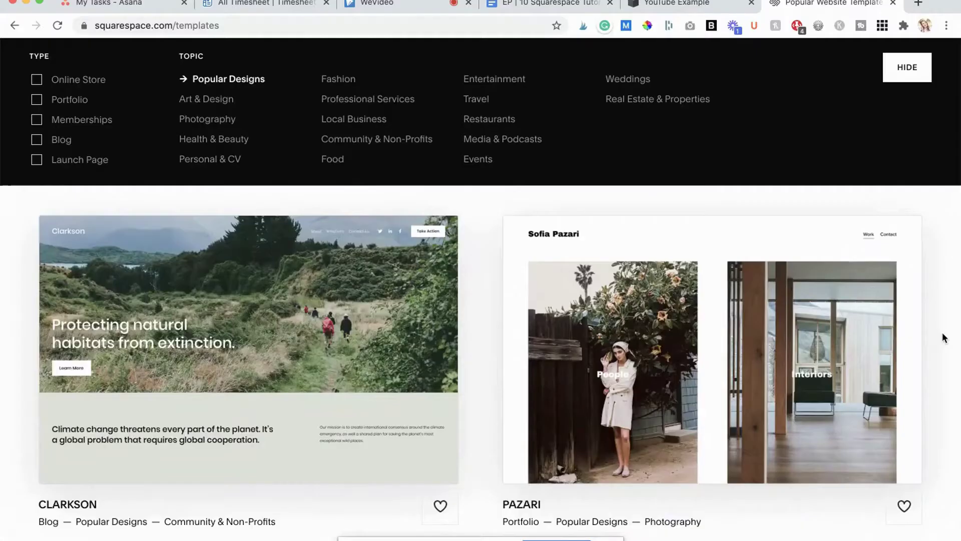
Step: Browse the Popular Designs templates, then switch to the YouTube Example site's dashboard
scroll(943, 337, "down", 5)
scroll(943, 337, "down", 8)
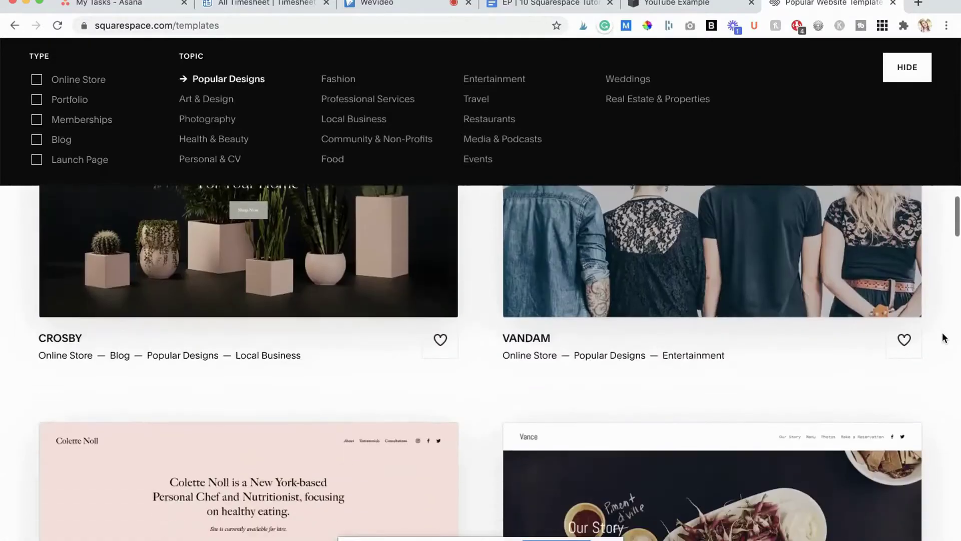
scroll(942, 337, "down", 8)
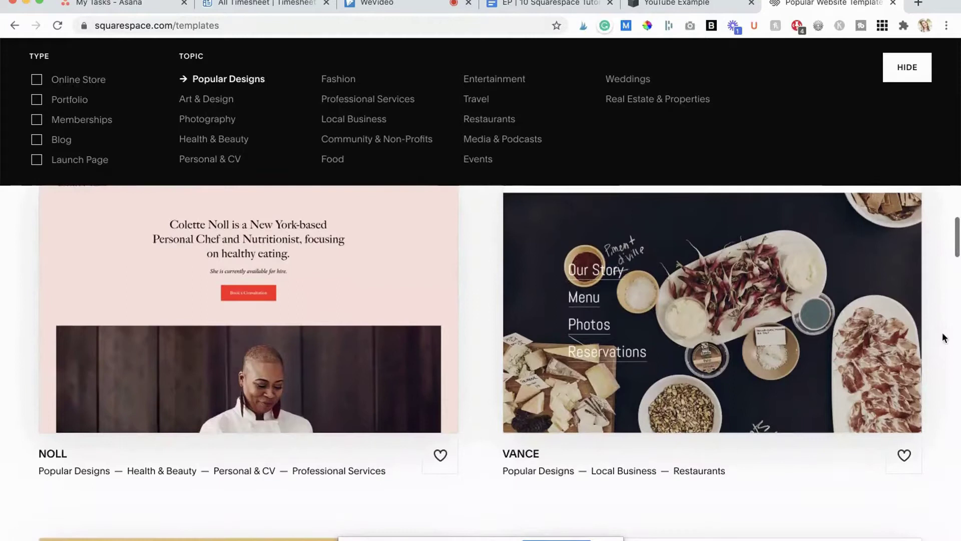
scroll(942, 337, "down", 10)
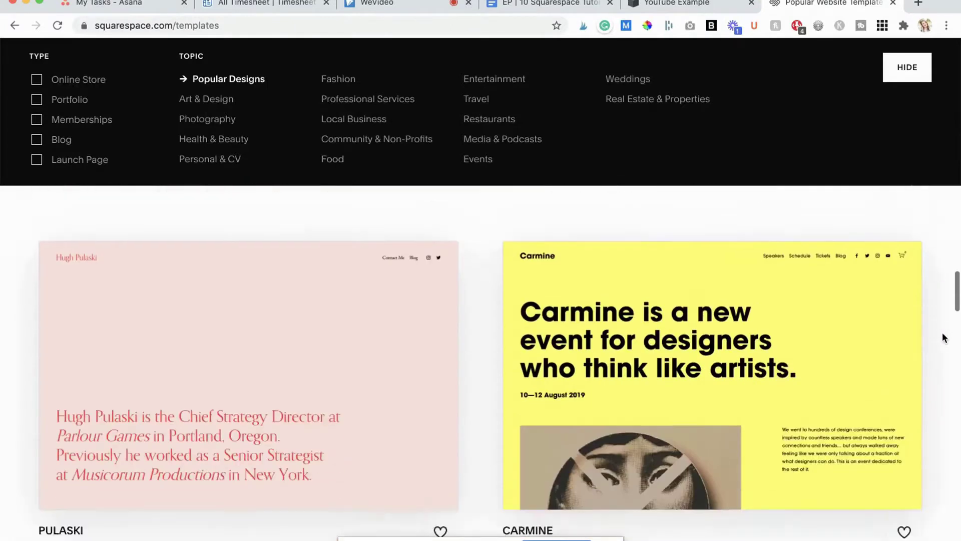
scroll(942, 337, "down", 2)
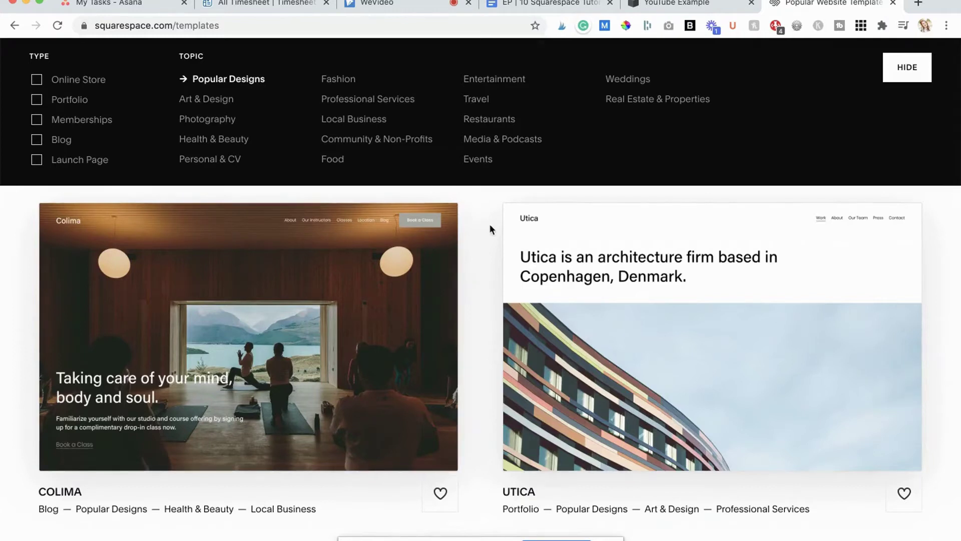
mouse_move(584, 273)
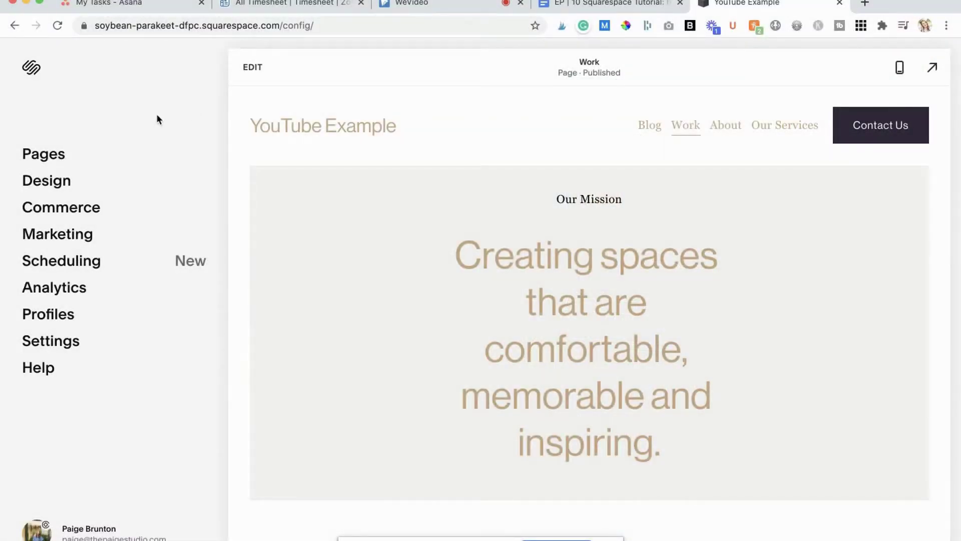
Step: Add a new Blog collection page under Not Linked using the Blog 1 layout
left_click(45, 159)
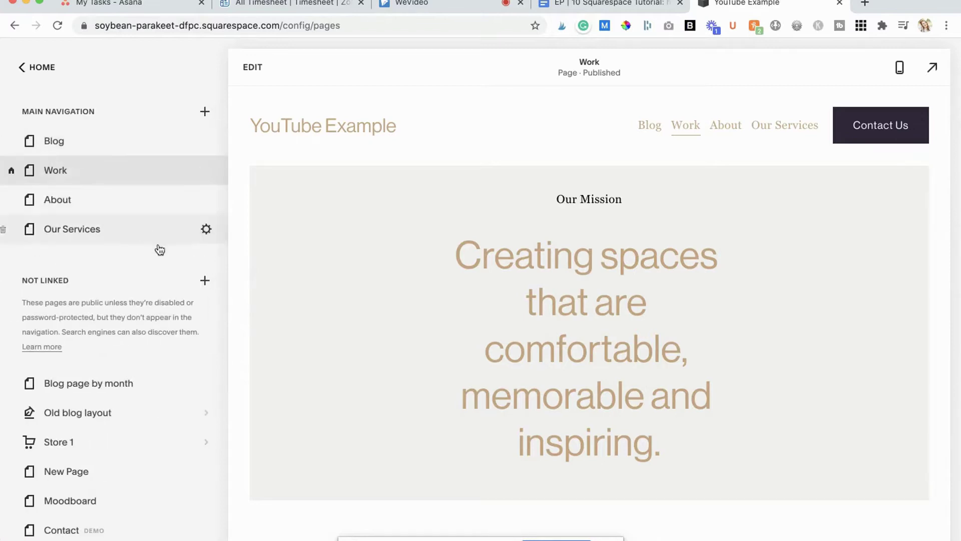
left_click(204, 280)
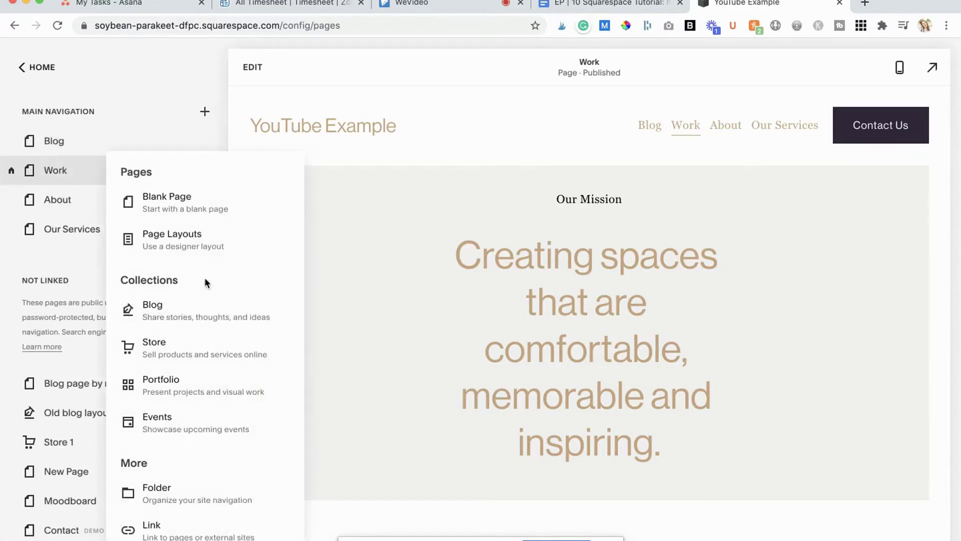
left_click(189, 317)
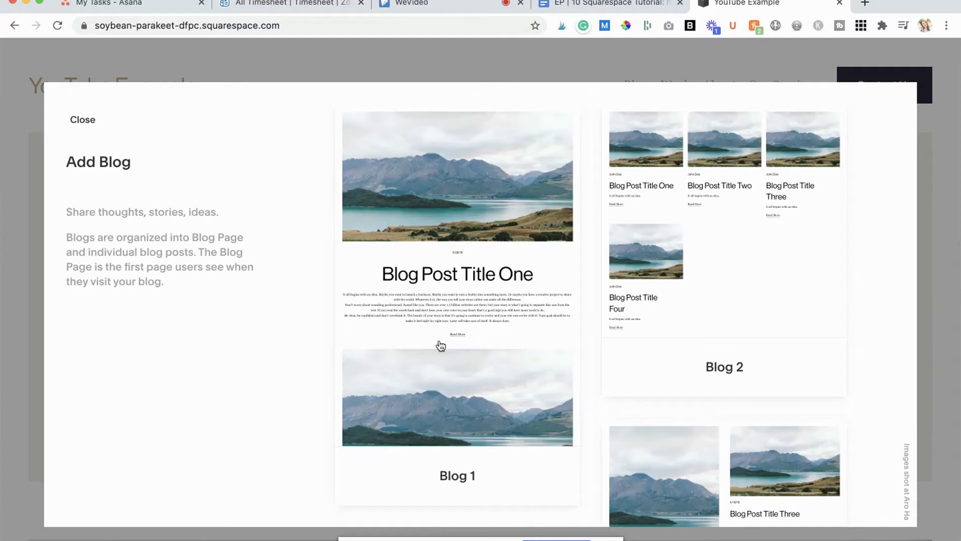
scroll(438, 345, "down", 6)
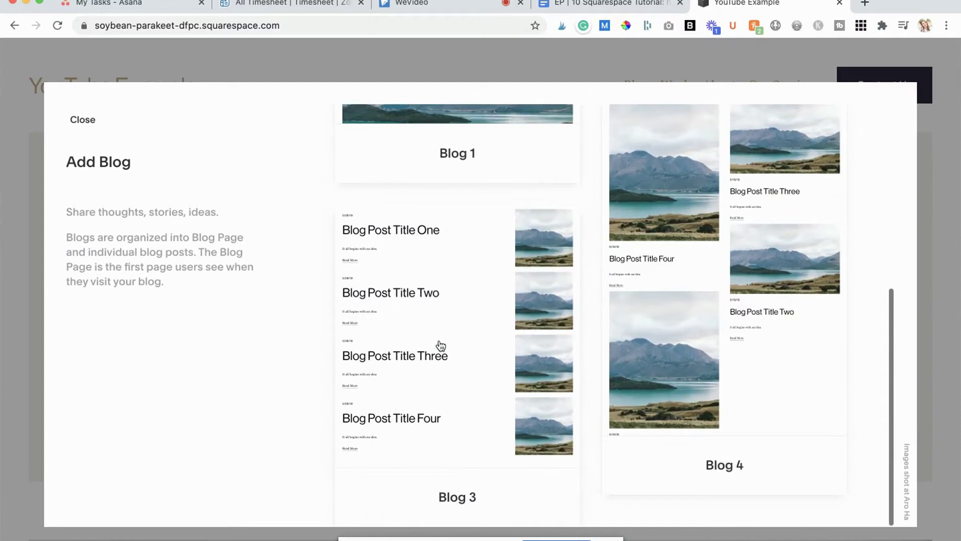
scroll(441, 345, "up", 6)
key("Escape")
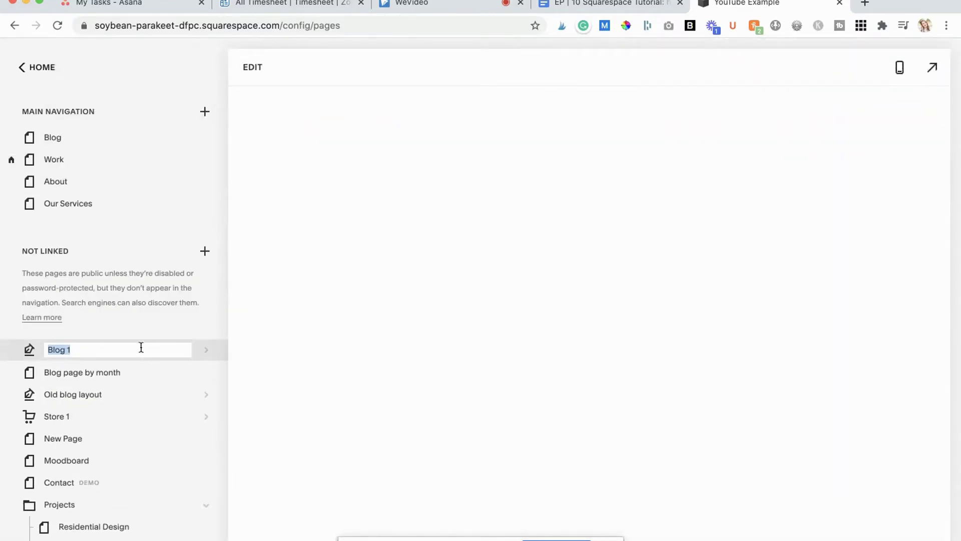
Step: Rename the new page to 'Blog' and scroll through its sample posts
left_click(108, 348)
key("BackSpace")
key("BackSpace")
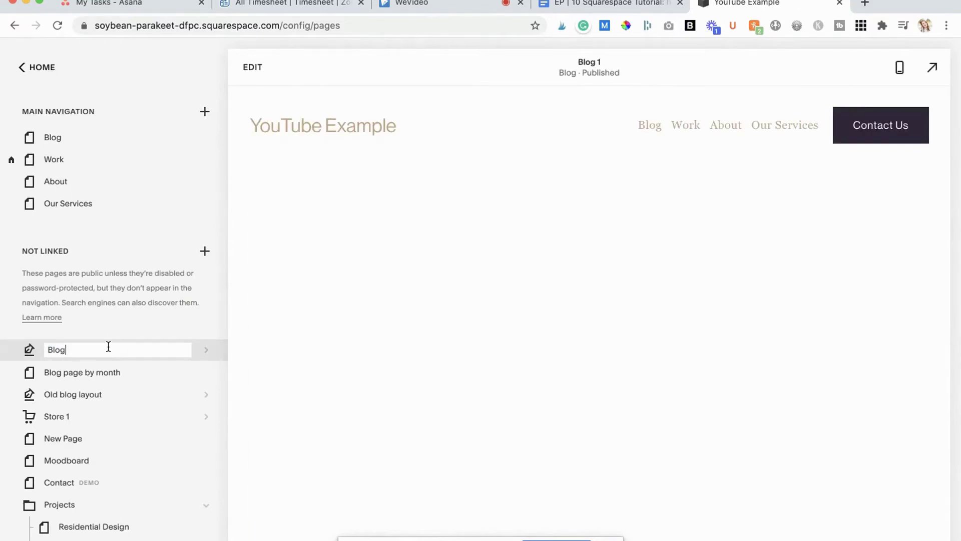
key("Return")
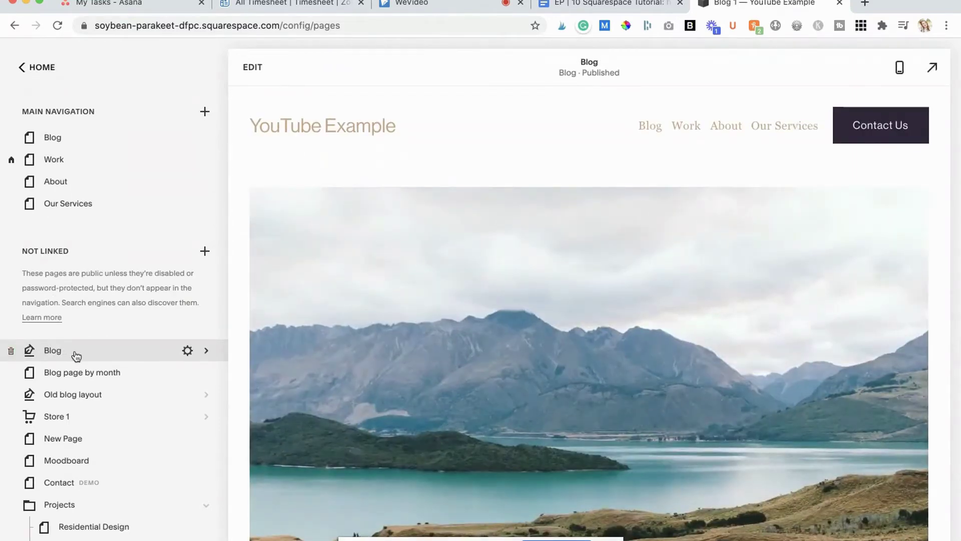
mouse_move(75, 356)
left_mouse_down()
mouse_move(79, 160)
mouse_move(73, 367)
left_mouse_up()
scroll(546, 218, "down", 12)
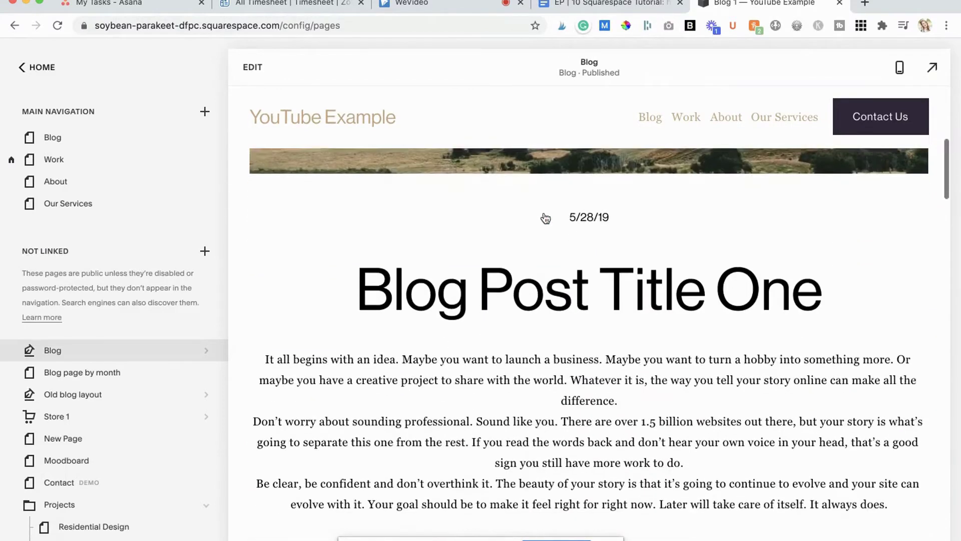
scroll(546, 219, "down", 15)
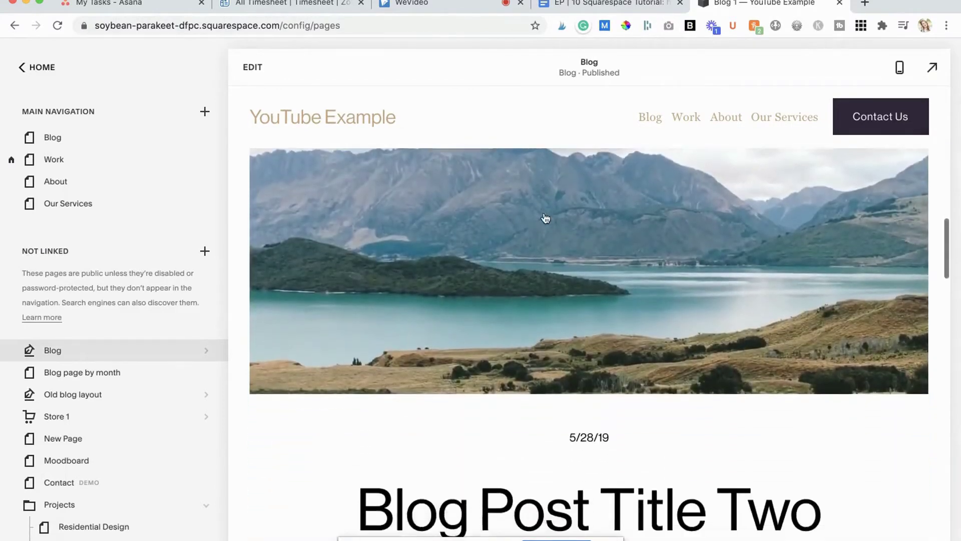
scroll(545, 219, "down", 15)
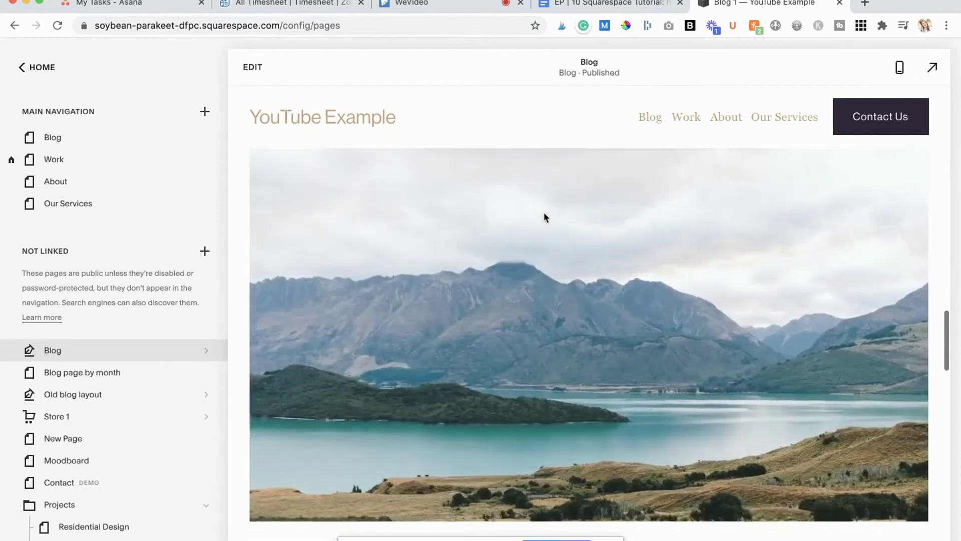
scroll(546, 219, "down", 8)
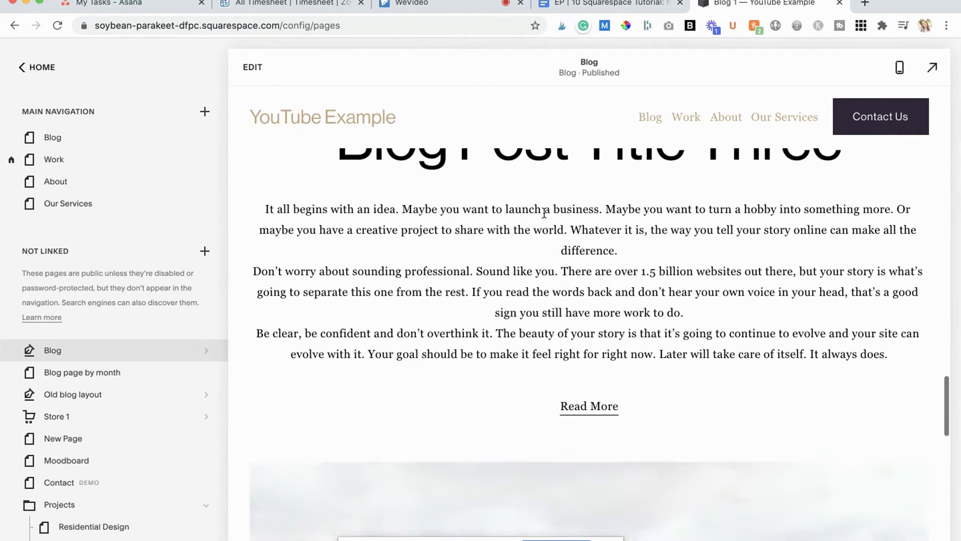
Step: Delete Blog Post Title One and start a new draft post titled 'Title goes here'
left_click(169, 350)
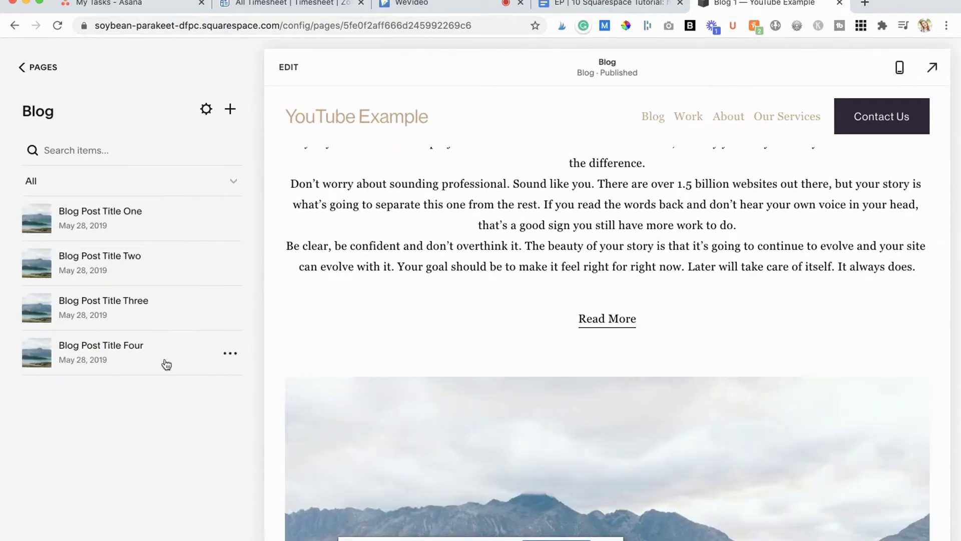
left_click(230, 220)
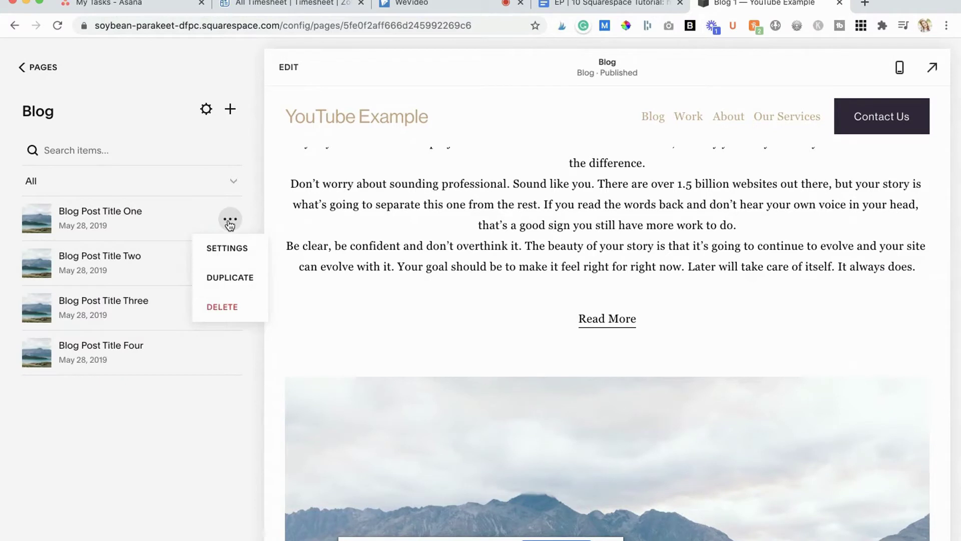
left_click(230, 220)
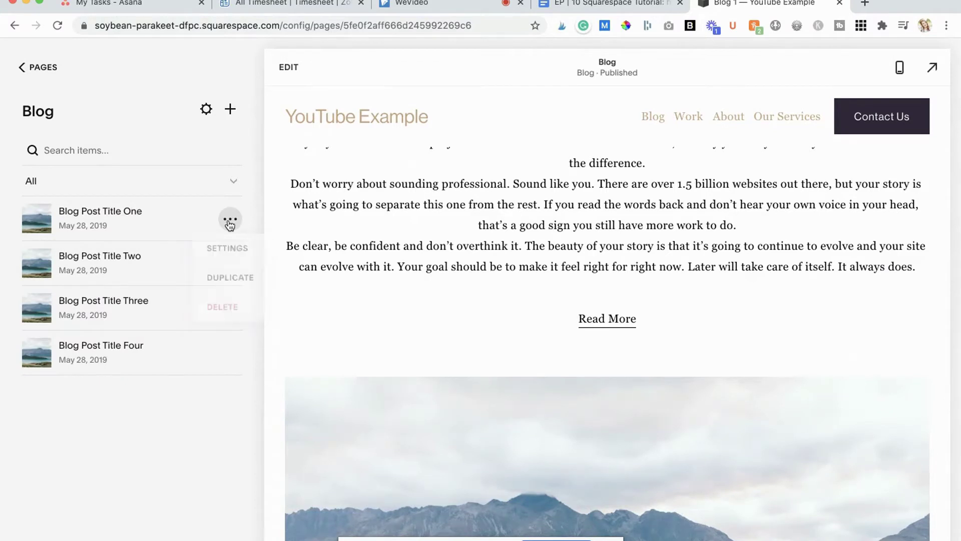
left_click(230, 220)
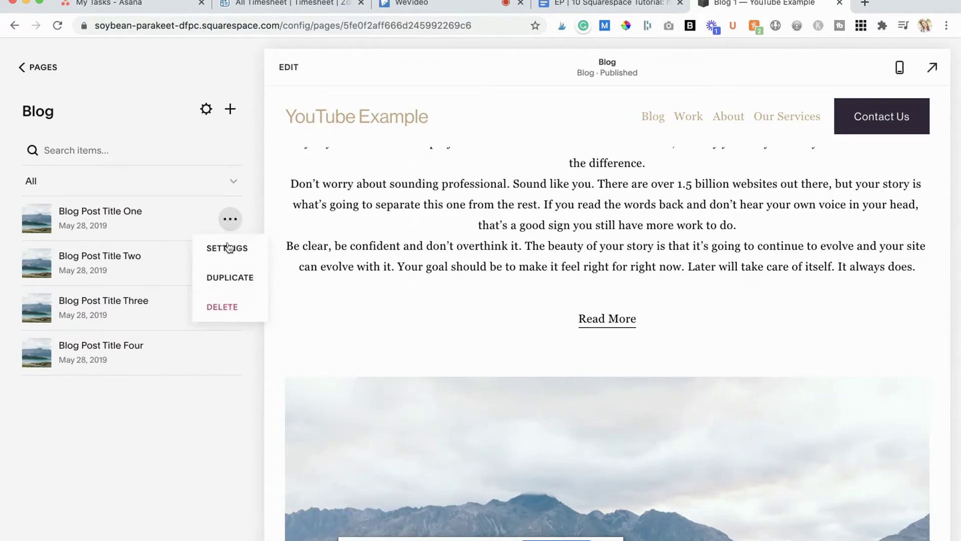
left_click(219, 308)
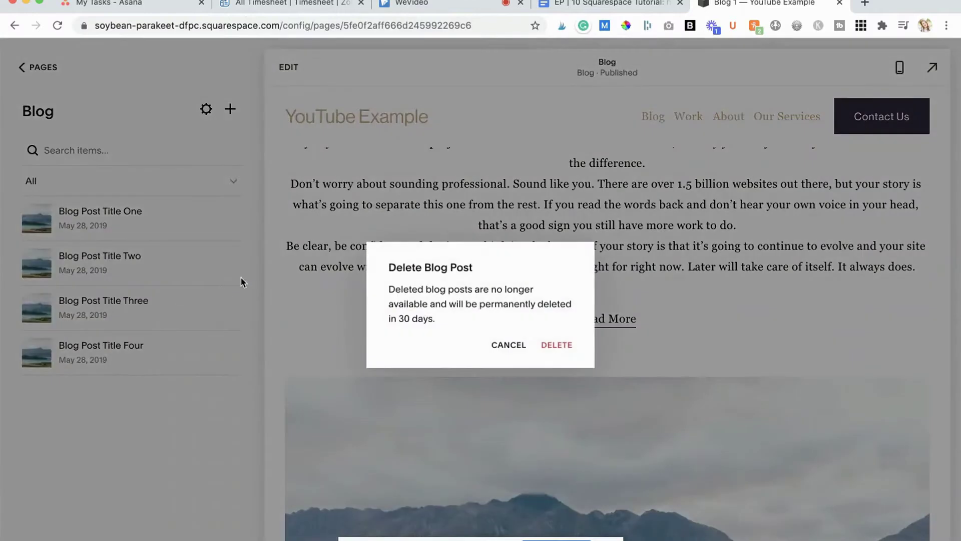
left_click(556, 345)
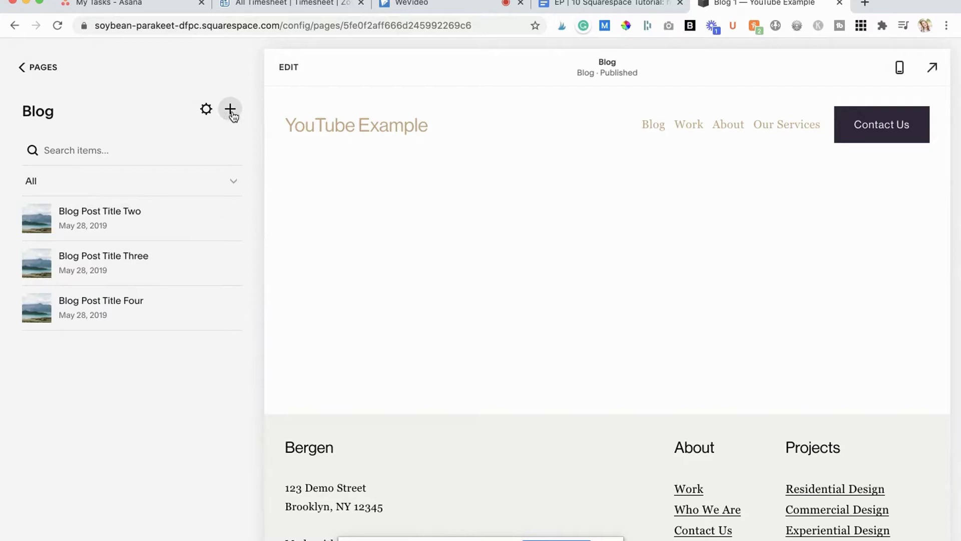
left_click(230, 110)
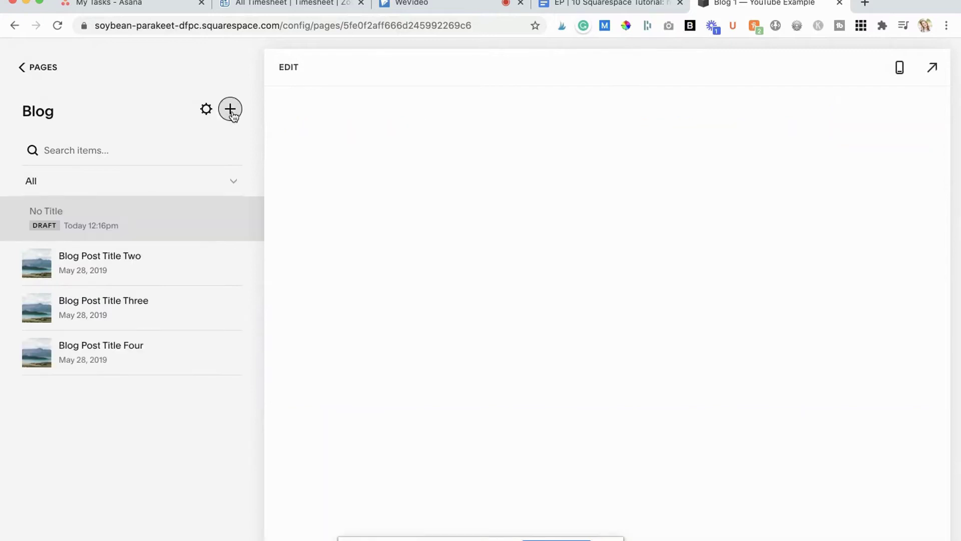
type("Title goes here")
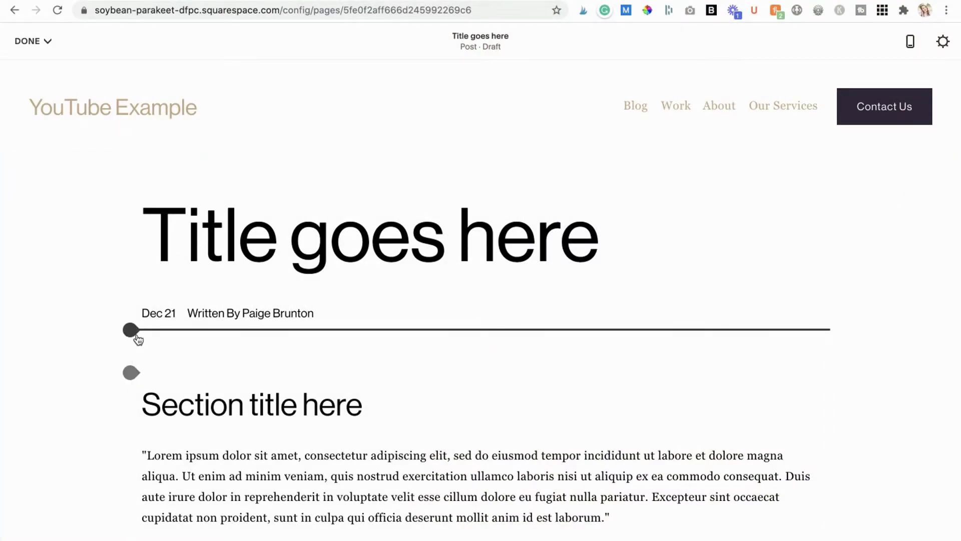
Step: Insert an empty text block below the byline, then delete it again
left_click(131, 331)
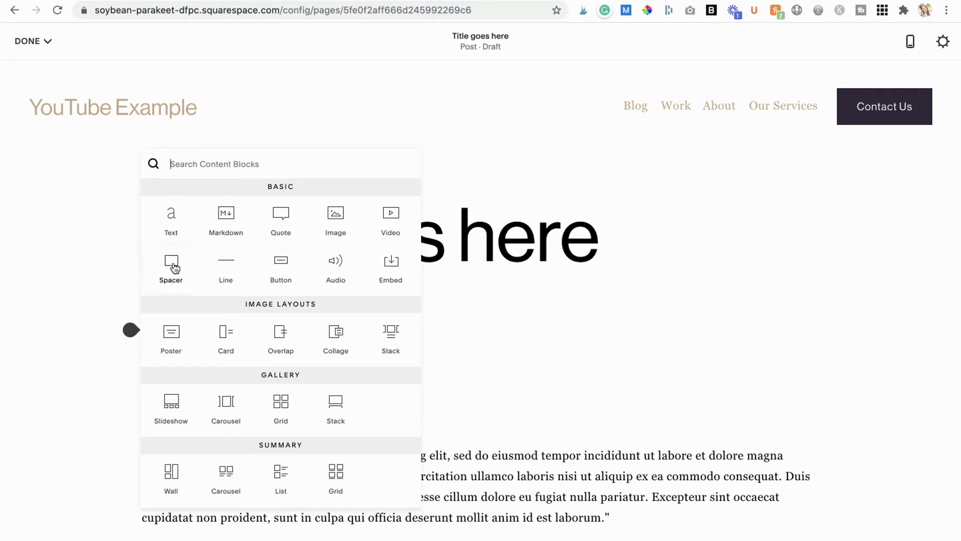
left_click(174, 236)
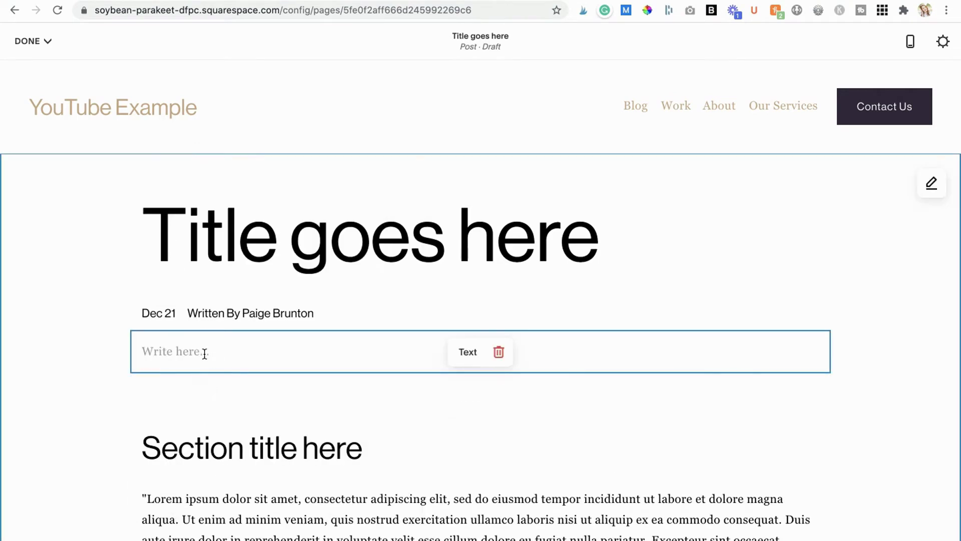
left_click_drag(182, 350, 140, 467)
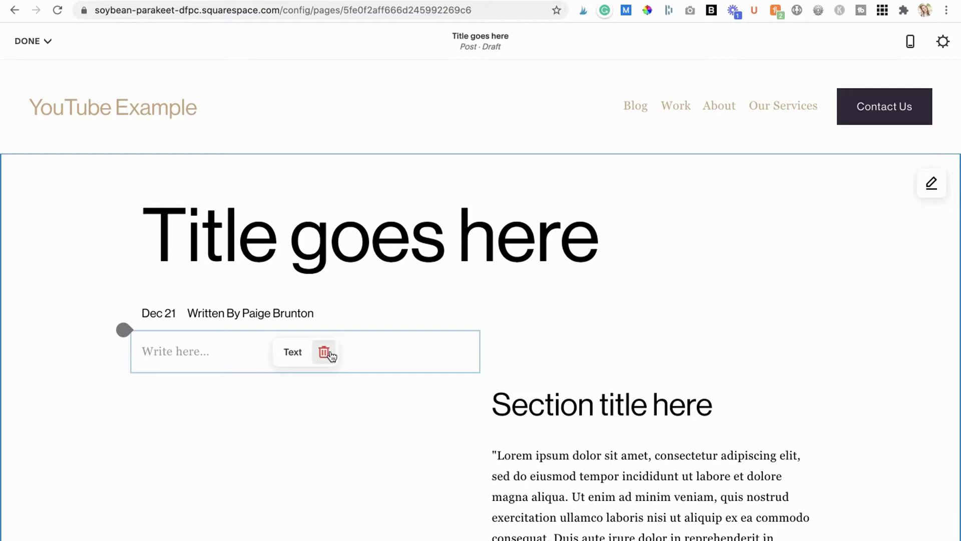
left_click(324, 352)
left_click(366, 368)
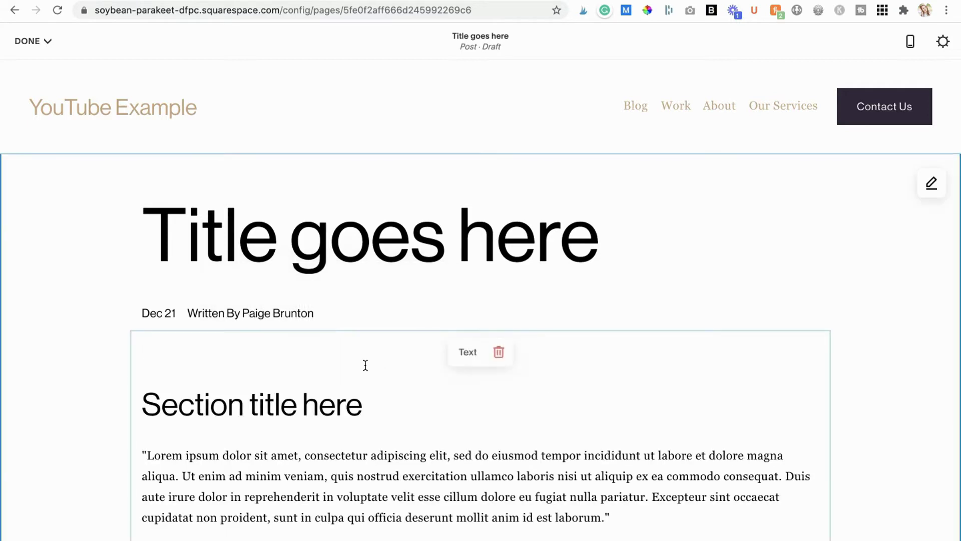
Step: Close the section settings panel and review the 'Section title here' heading and Lorem ipsum paragraph
scroll(365, 365, "down", 1)
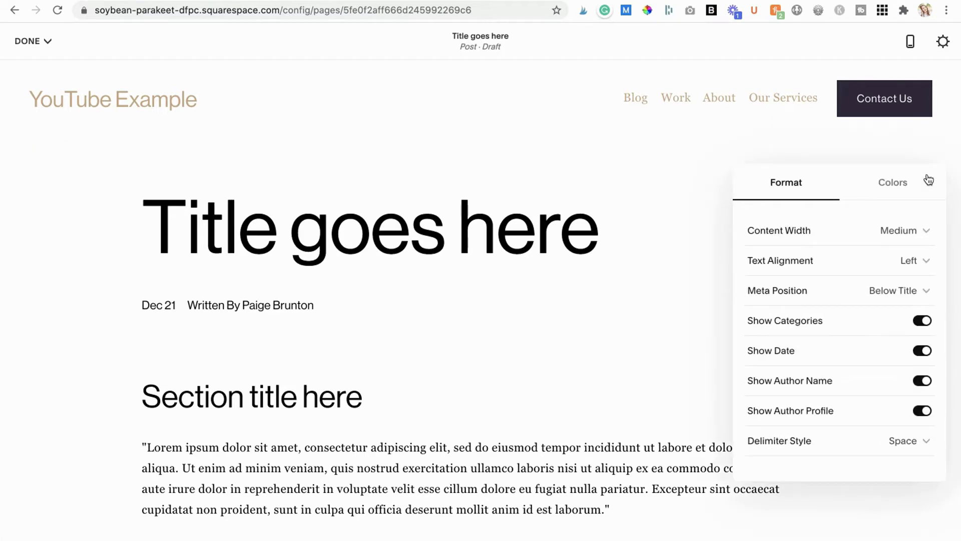
left_click(692, 211)
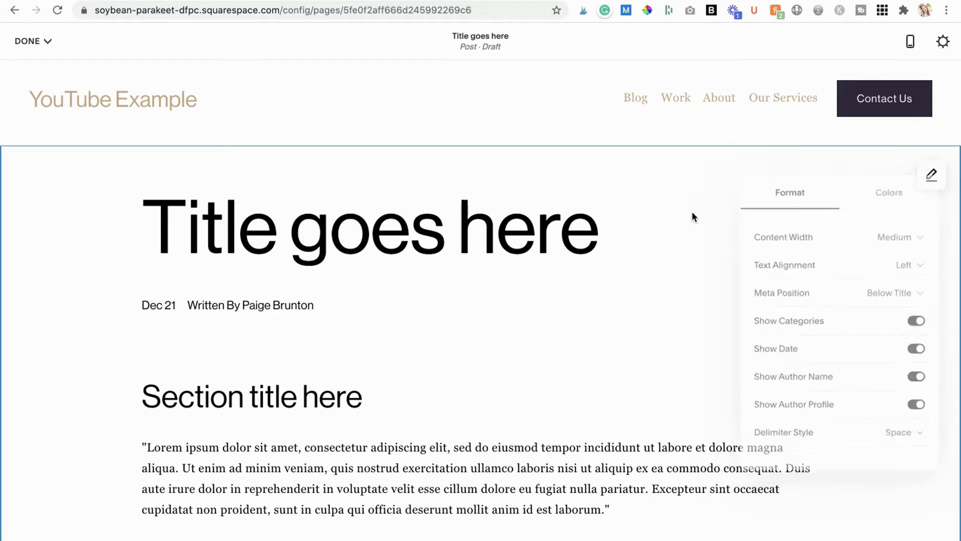
left_click(433, 412)
scroll(434, 412, "down", 3)
scroll(434, 411, "down", 5)
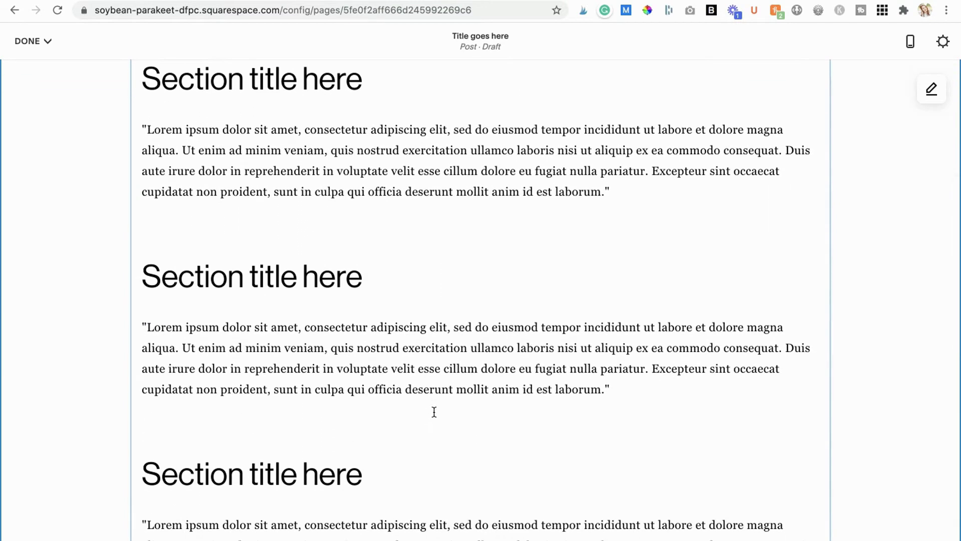
scroll(434, 411, "down", 2)
scroll(434, 411, "down", 3)
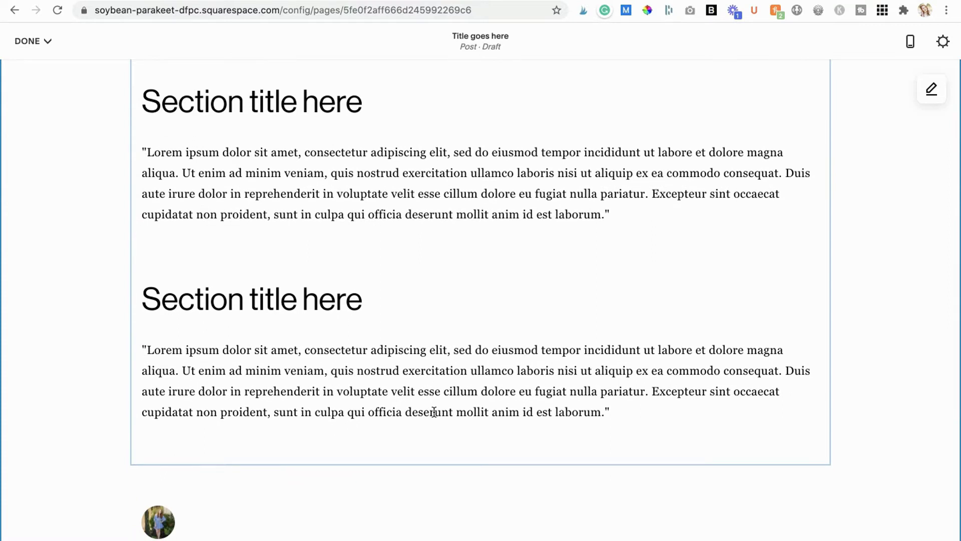
scroll(435, 412, "up", 10)
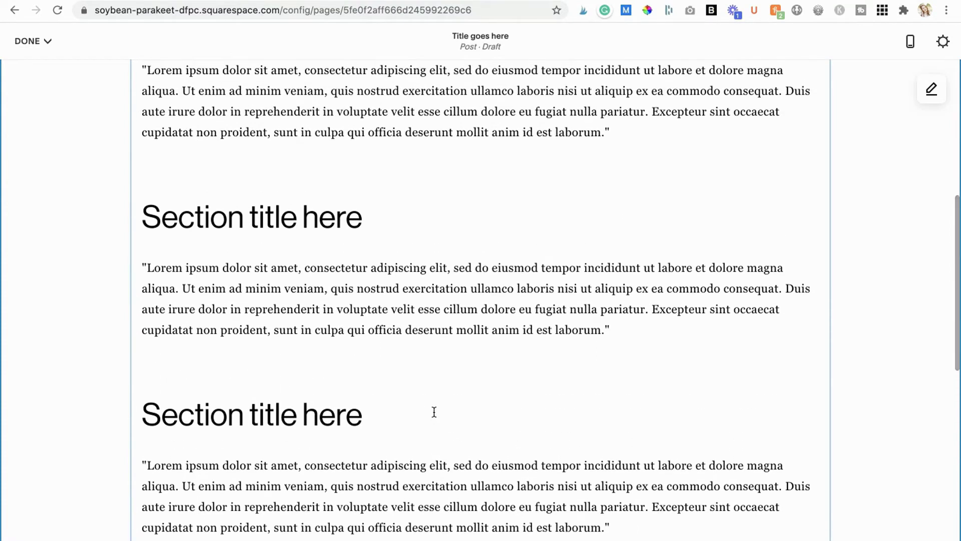
scroll(434, 411, "up", 3)
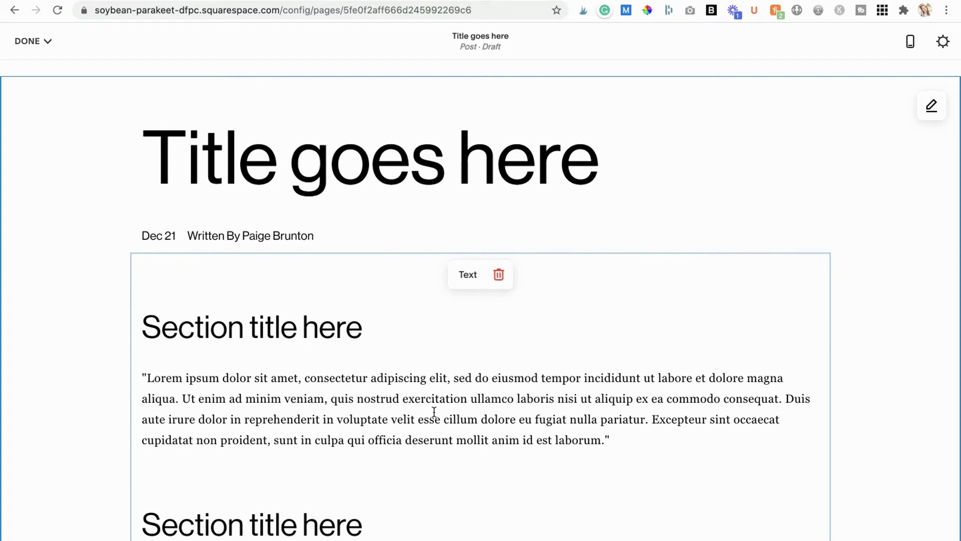
Step: Select the 'Section title here' heading, check the text styles list, then exit the post editor
left_click(434, 412)
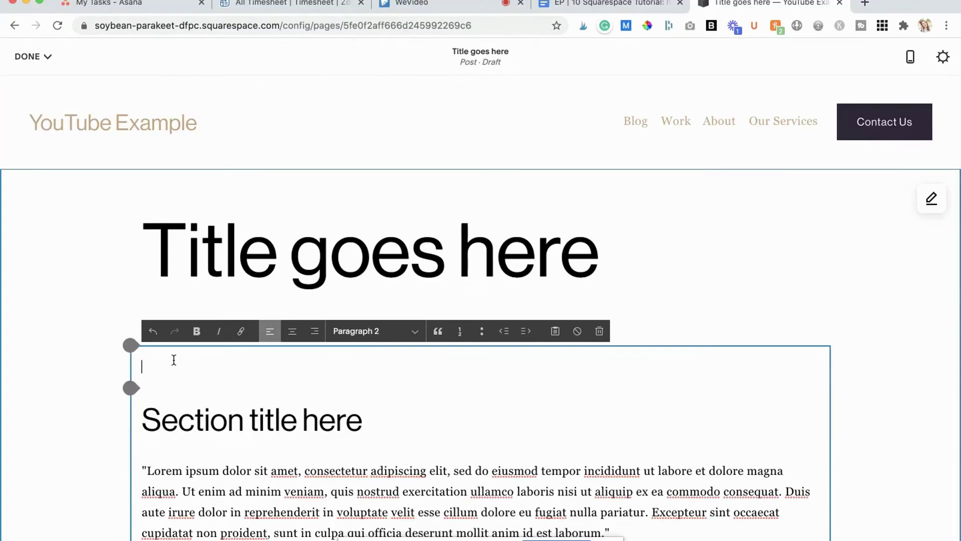
triple_click(172, 425)
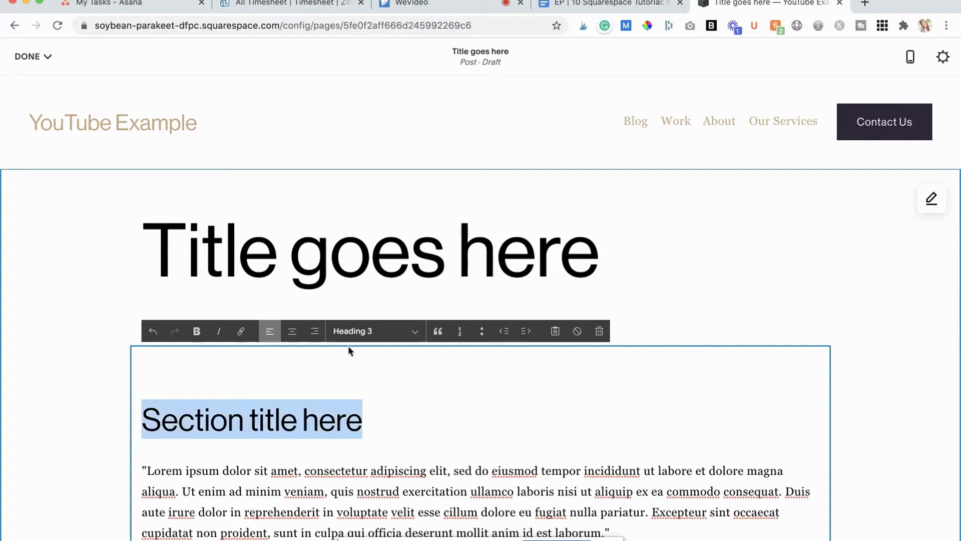
left_click(362, 331)
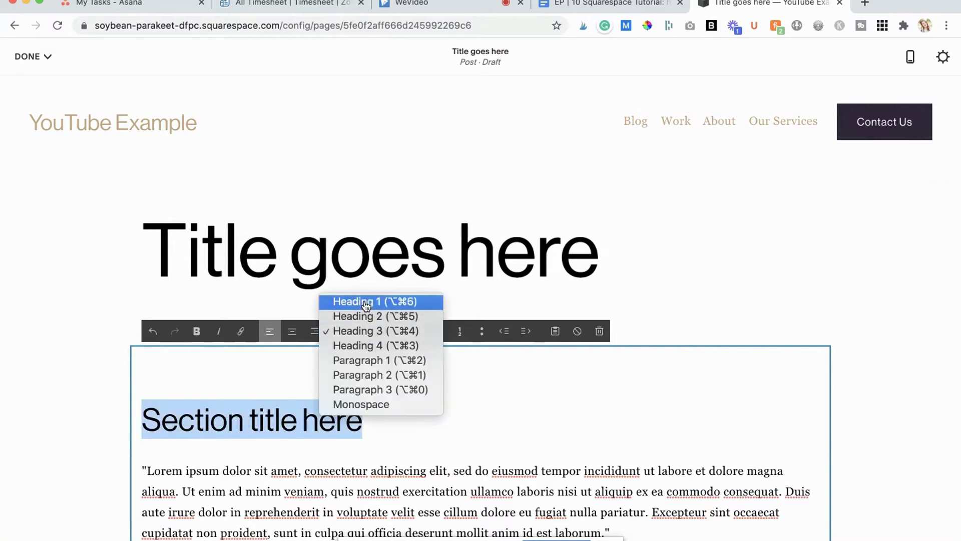
left_click(30, 56)
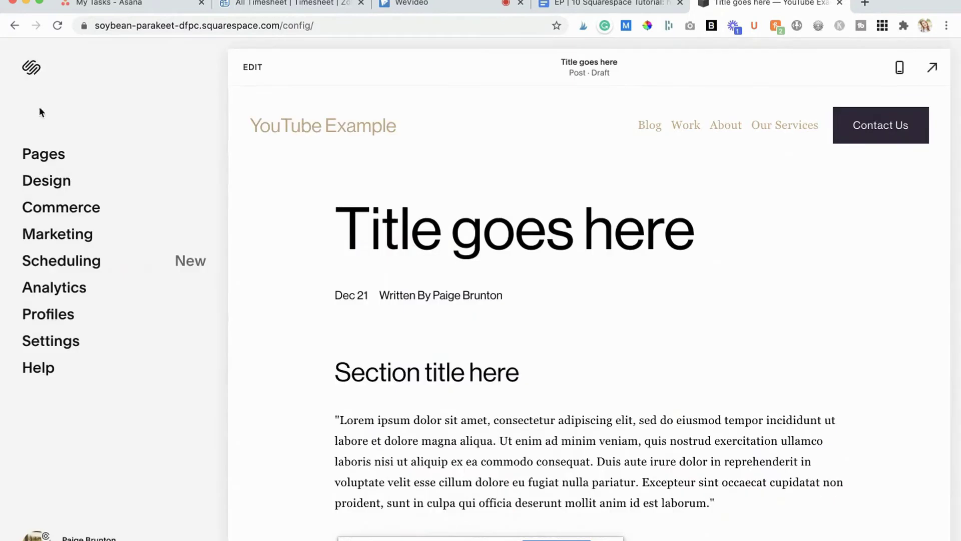
Step: Look through the site's font packs under Design > Fonts
left_click(58, 181)
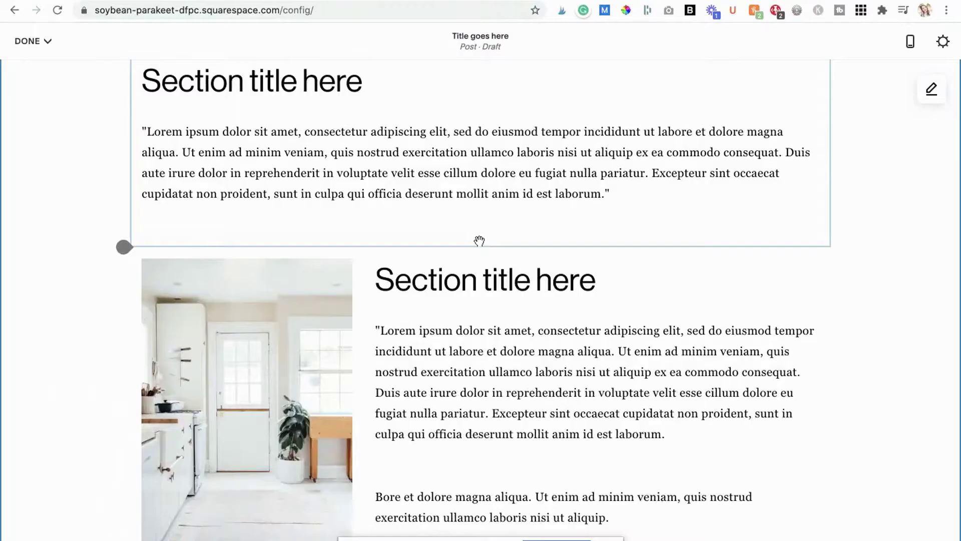
scroll(479, 240, "down", 2)
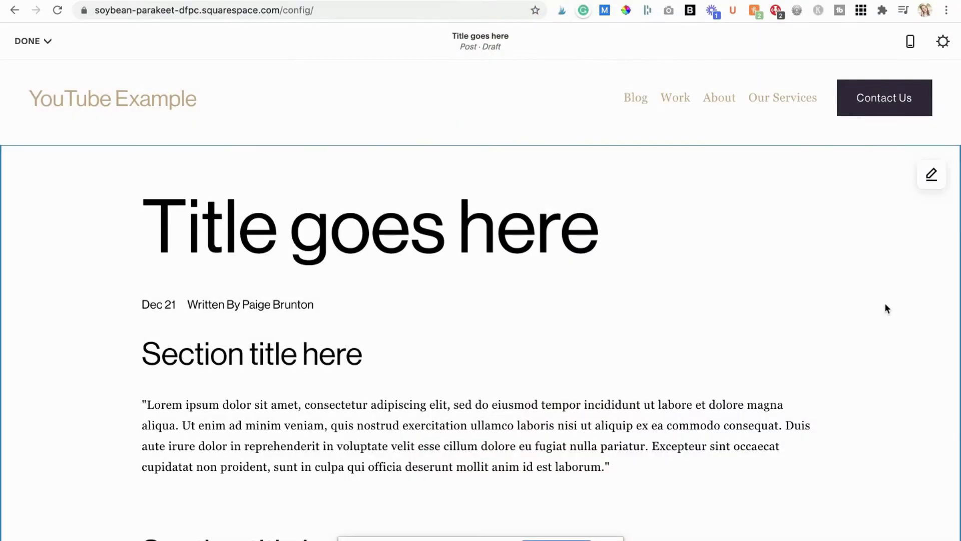
Step: In the post's format settings, try Wide width and Centre alignment, reverting to Medium and Left
left_click(931, 176)
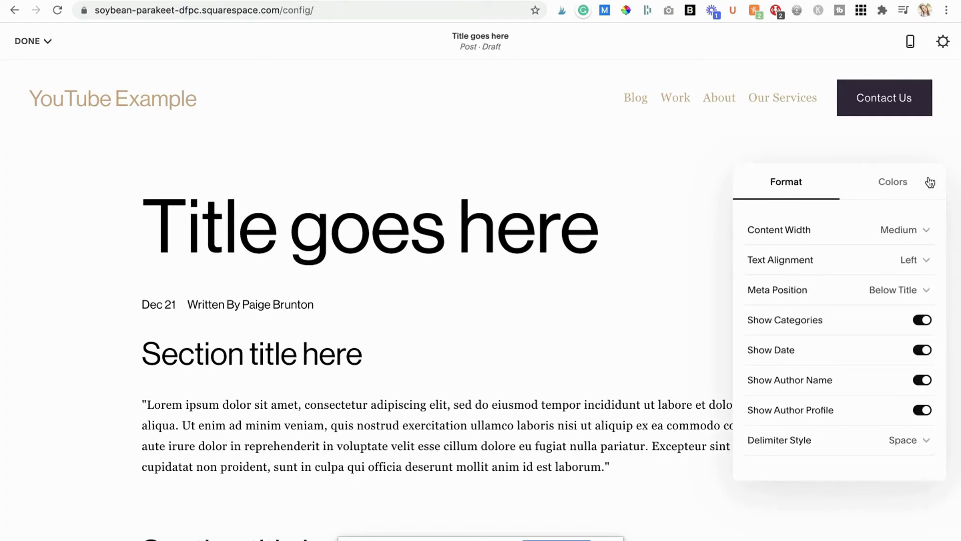
left_click(905, 229)
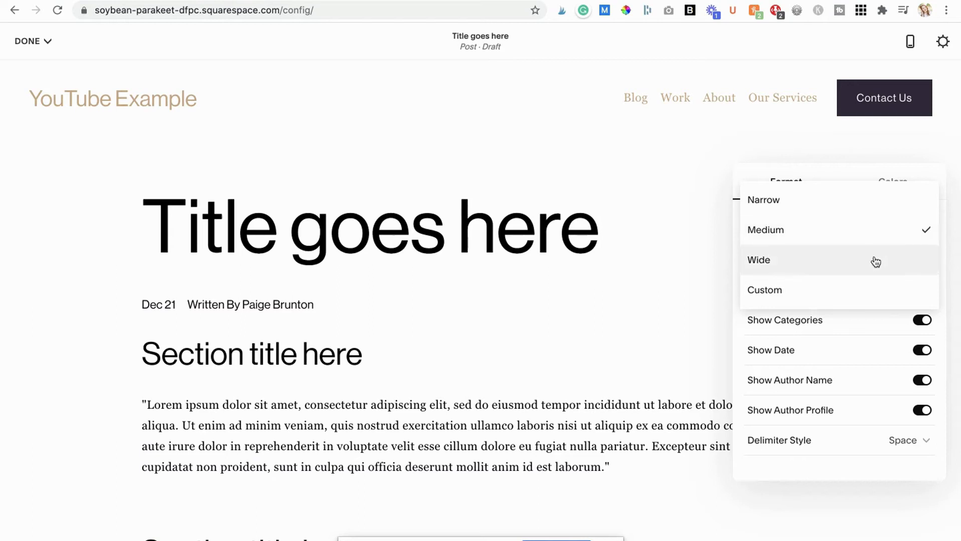
left_click(875, 262)
left_click(882, 243)
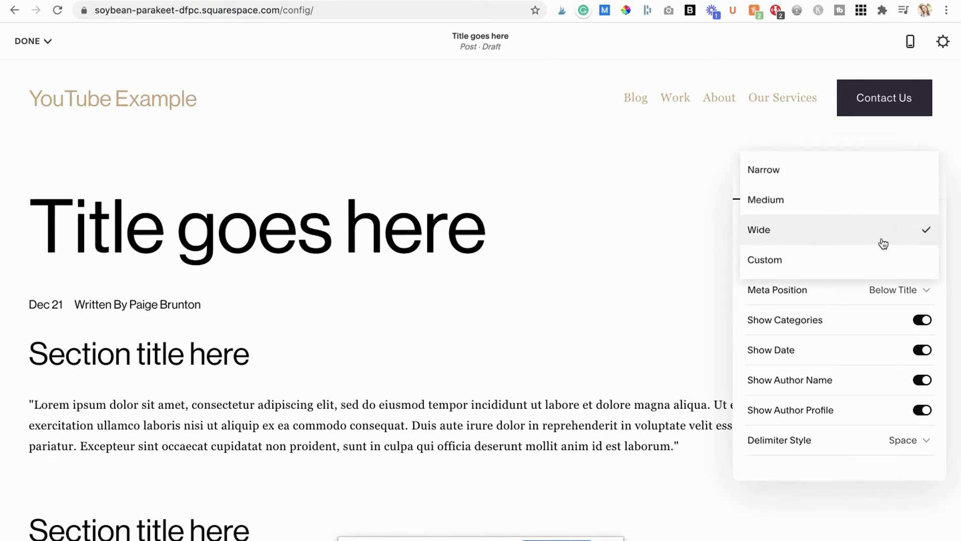
left_click(879, 211)
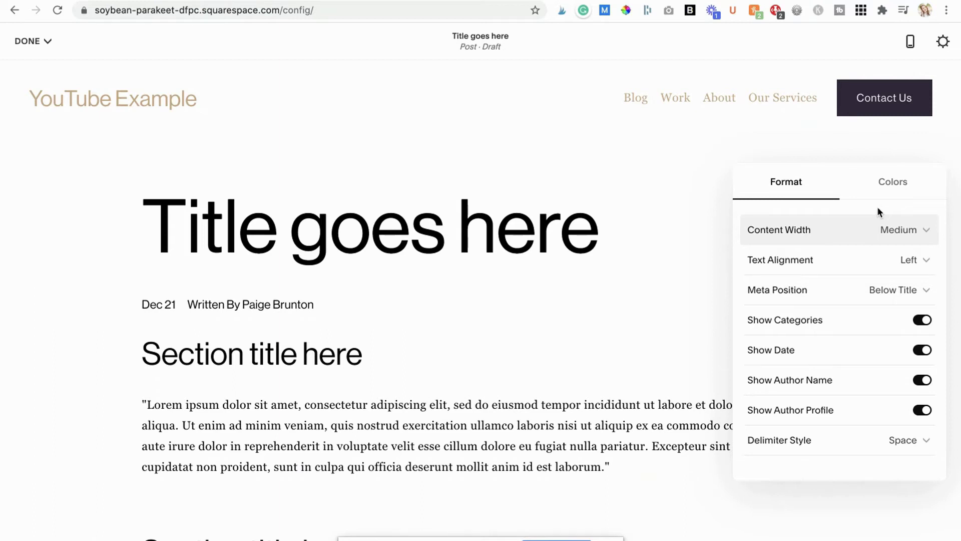
left_click(906, 263)
left_click(897, 288)
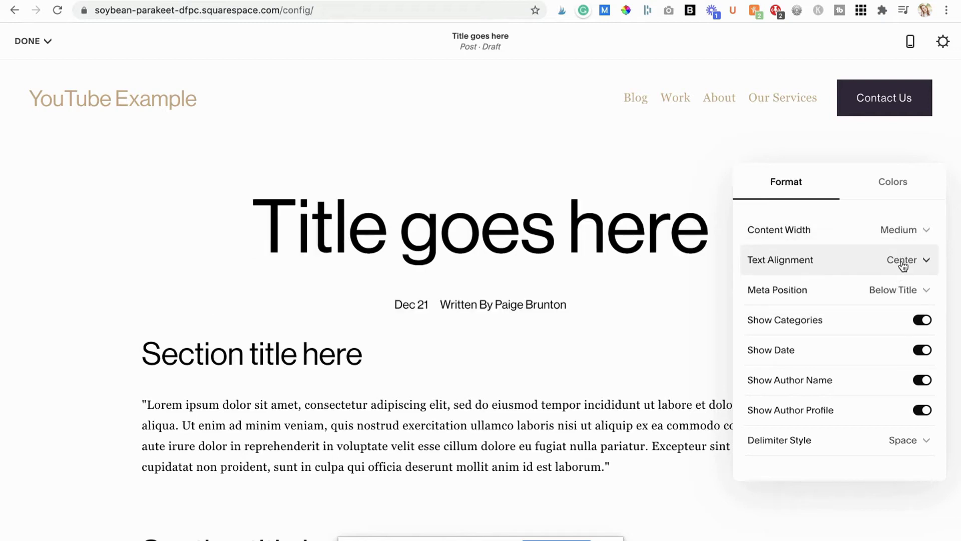
left_click(903, 264)
left_click(902, 244)
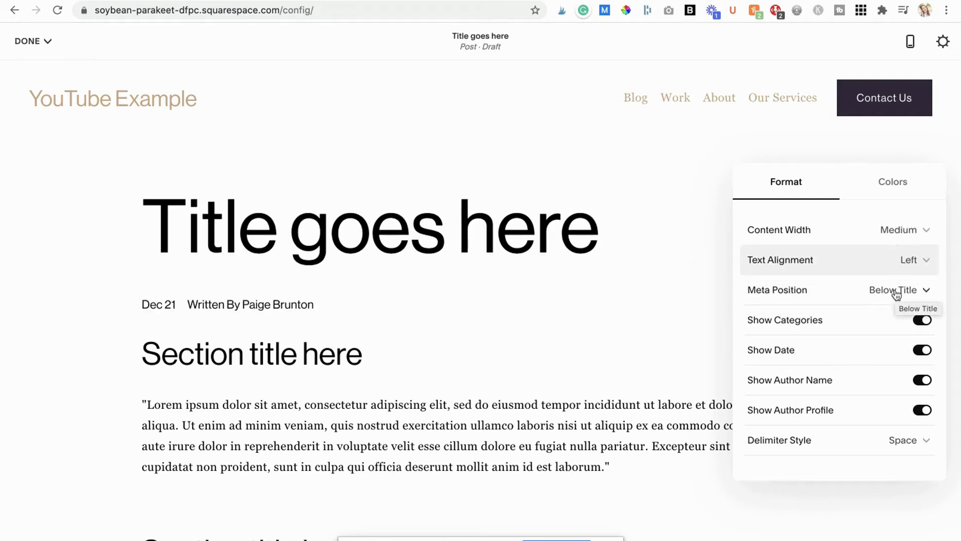
Step: Toggle categories and date off and back on, and return meta position to below the title
left_click(925, 321)
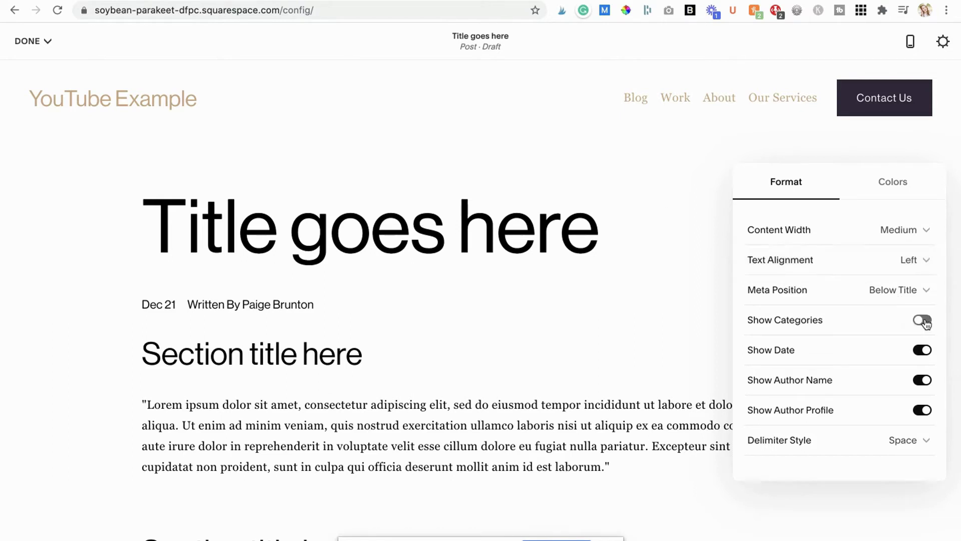
left_click(925, 352)
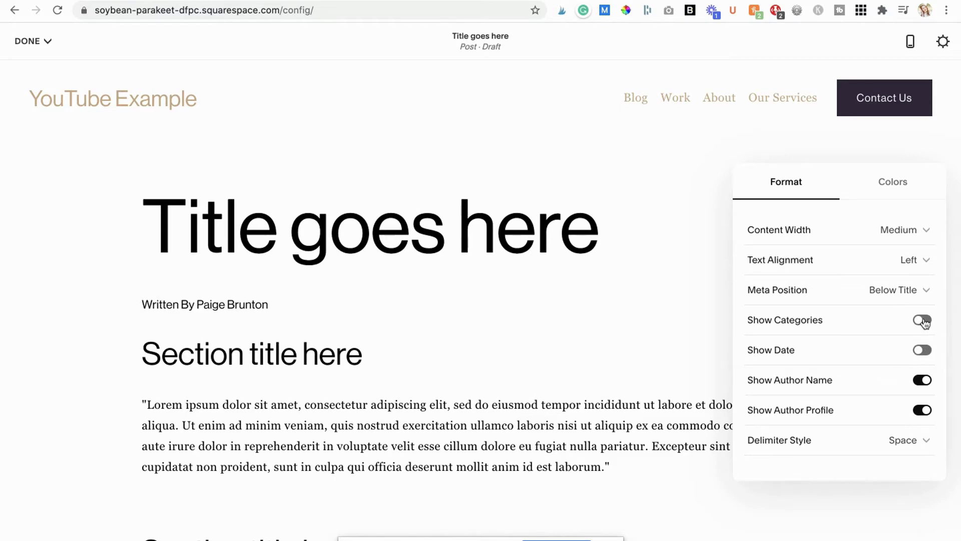
left_click(924, 320)
left_click(924, 350)
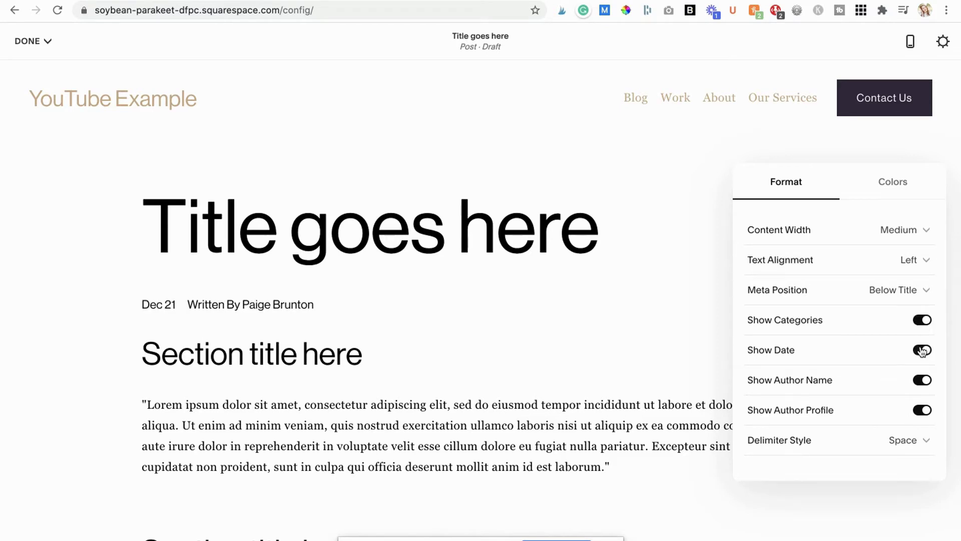
left_click(909, 292)
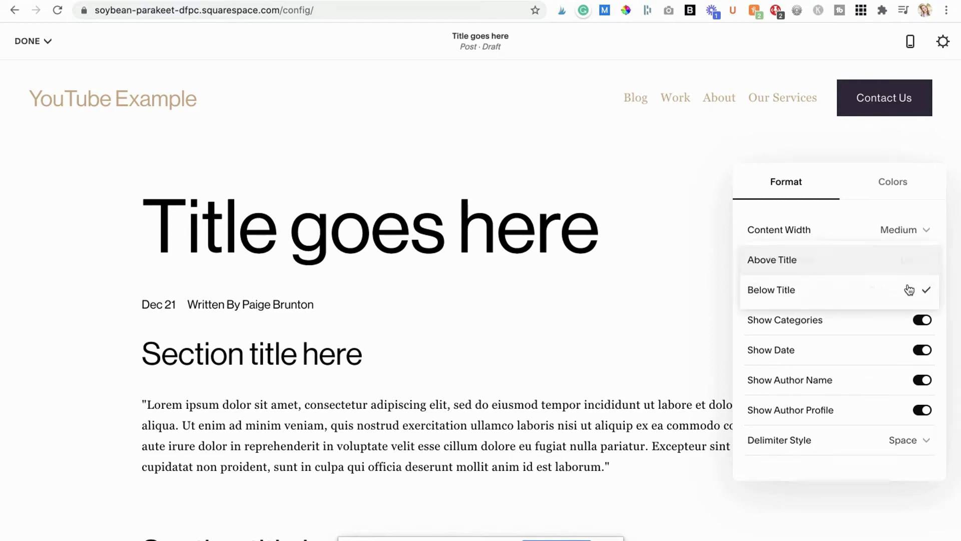
left_click(904, 274)
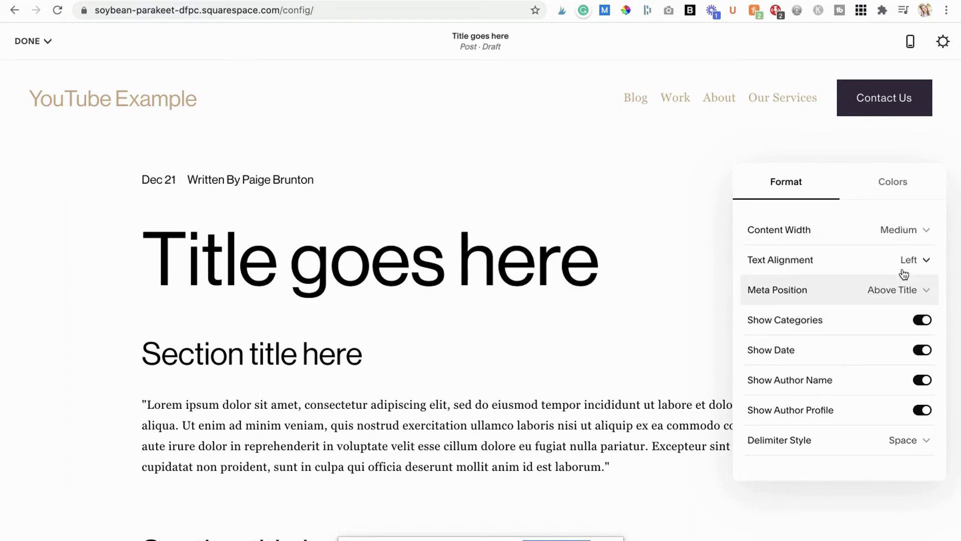
left_click(904, 290)
left_click(898, 316)
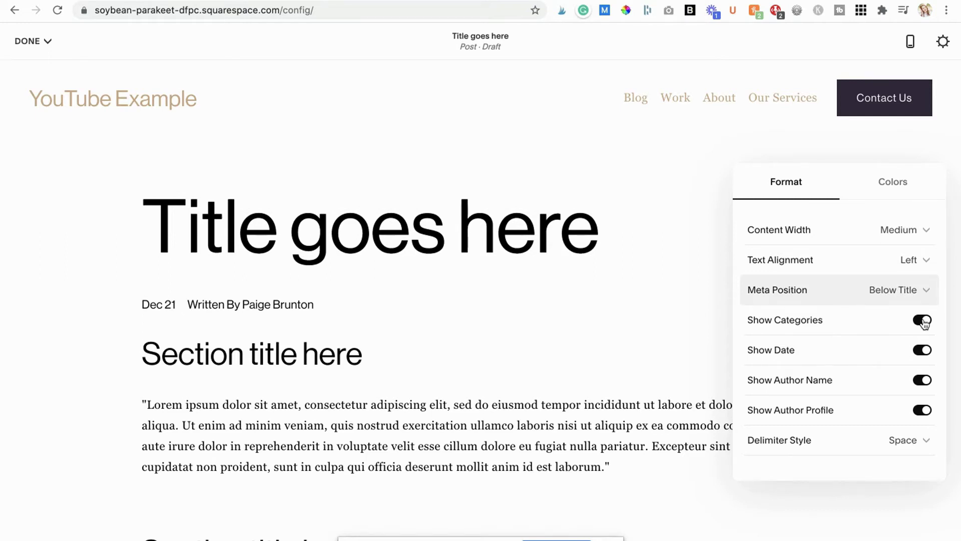
Step: Set the meta delimiter style to Bullet and the header spacing to 30
scroll(919, 381, "down", 1)
left_click(912, 412)
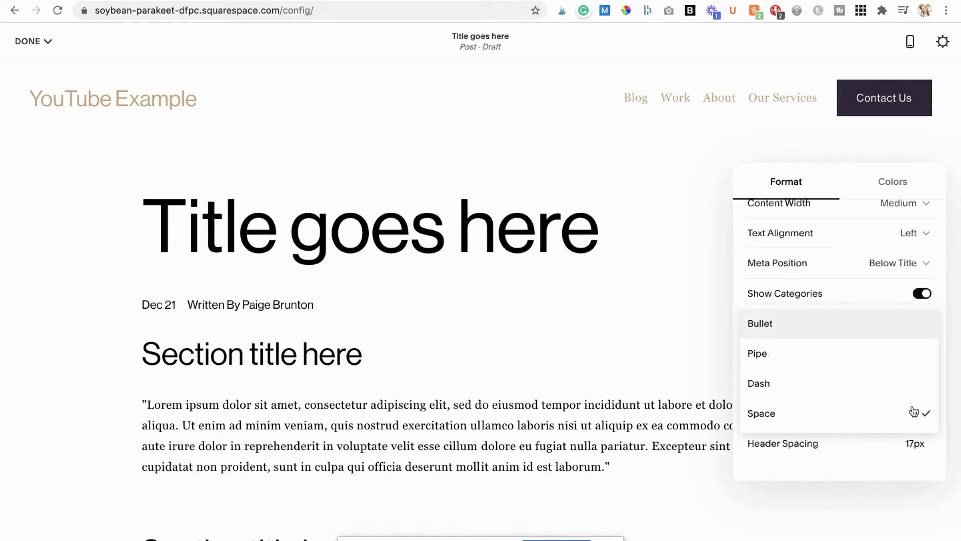
left_click(911, 386)
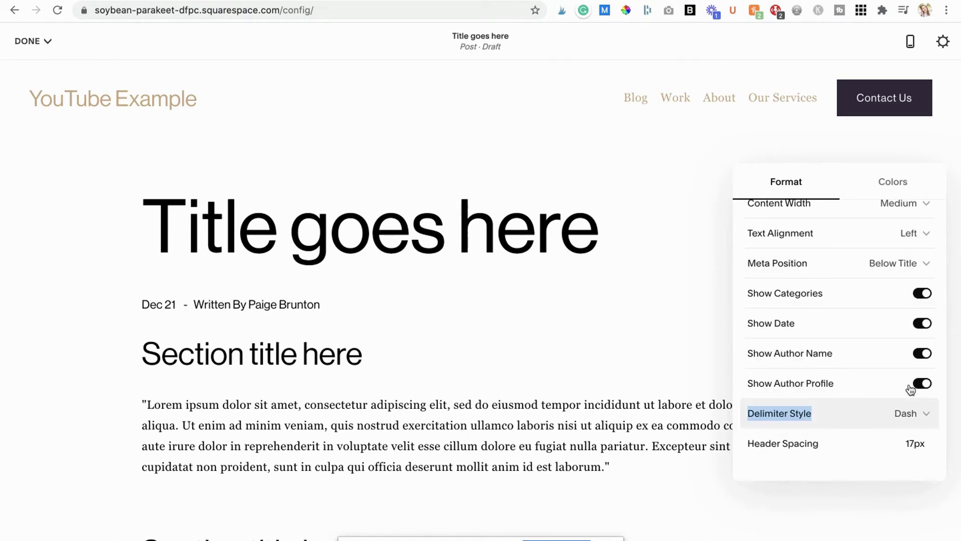
left_click(911, 416)
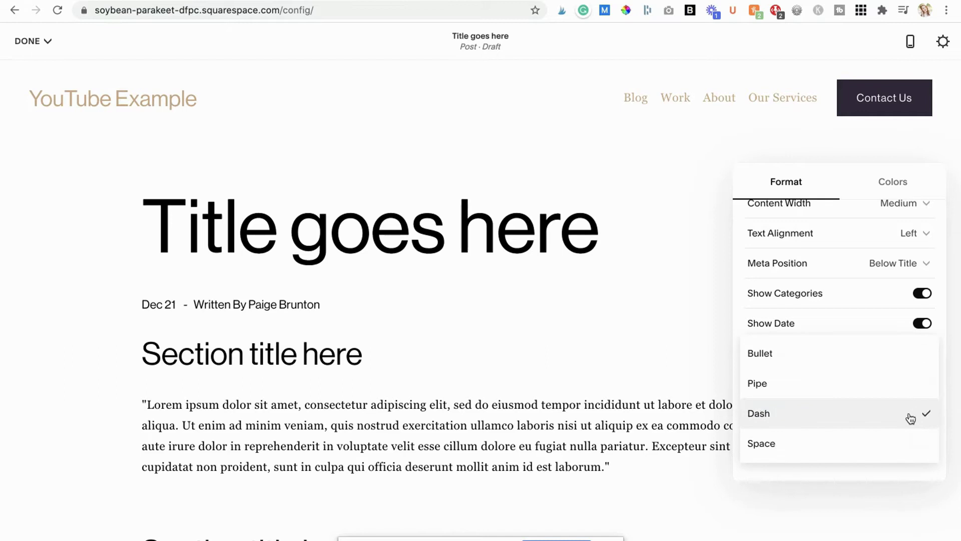
left_click(910, 386)
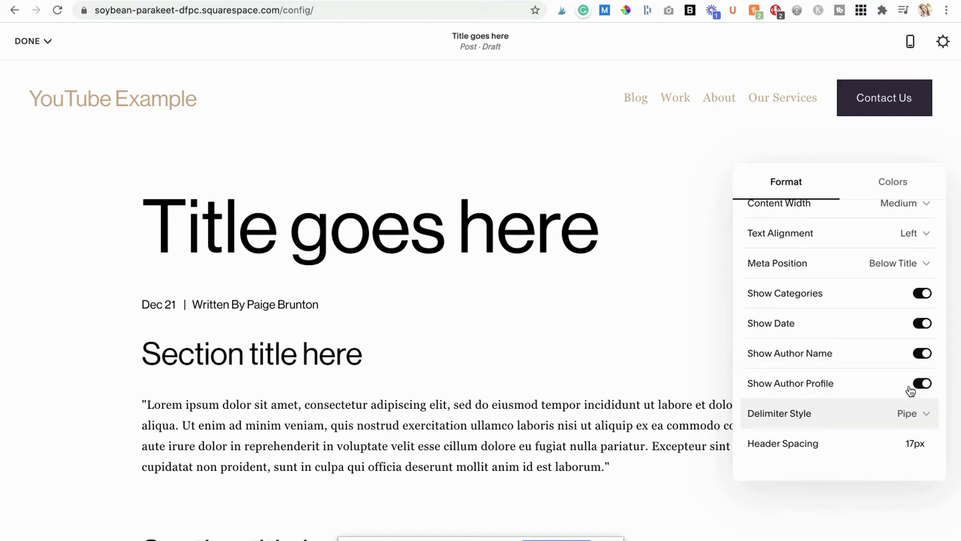
key("Up")
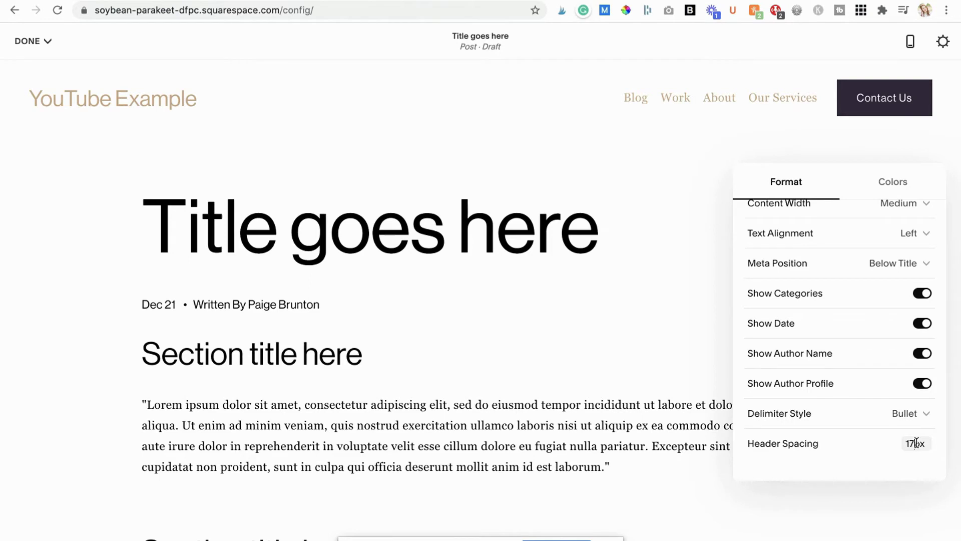
key("BackSpace")
key("BackSpace")
type("30")
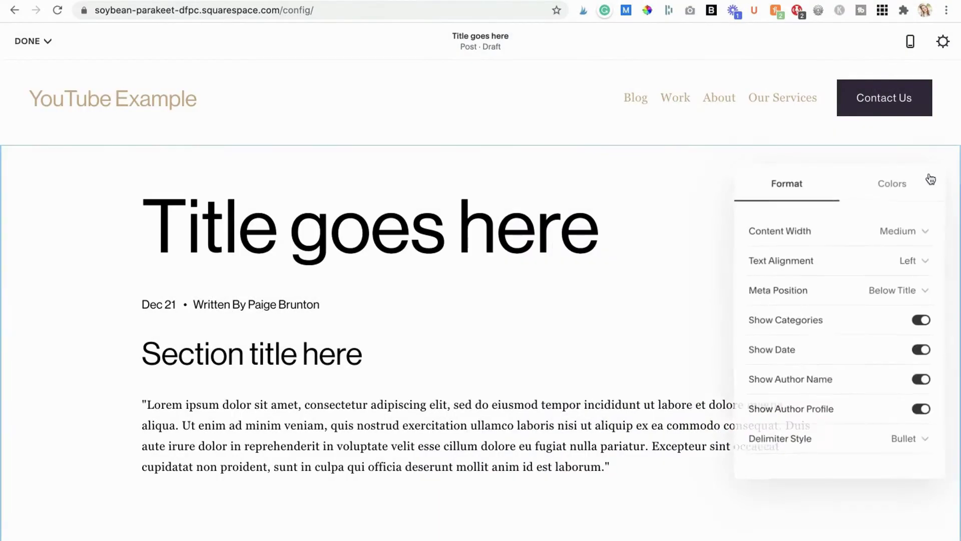
Step: Apply the Light Minimal colour theme to the post's header section and save the post
left_click(891, 186)
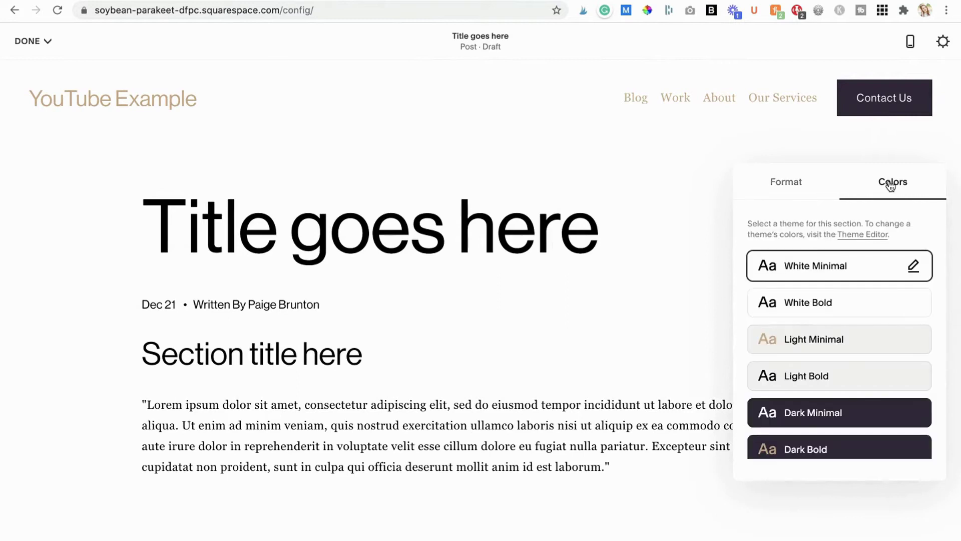
left_click(866, 340)
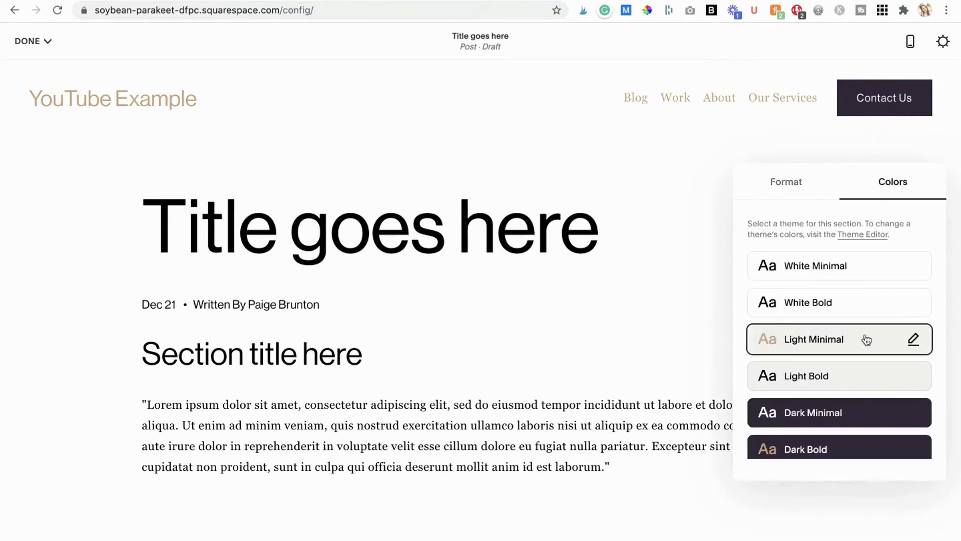
left_click(855, 413)
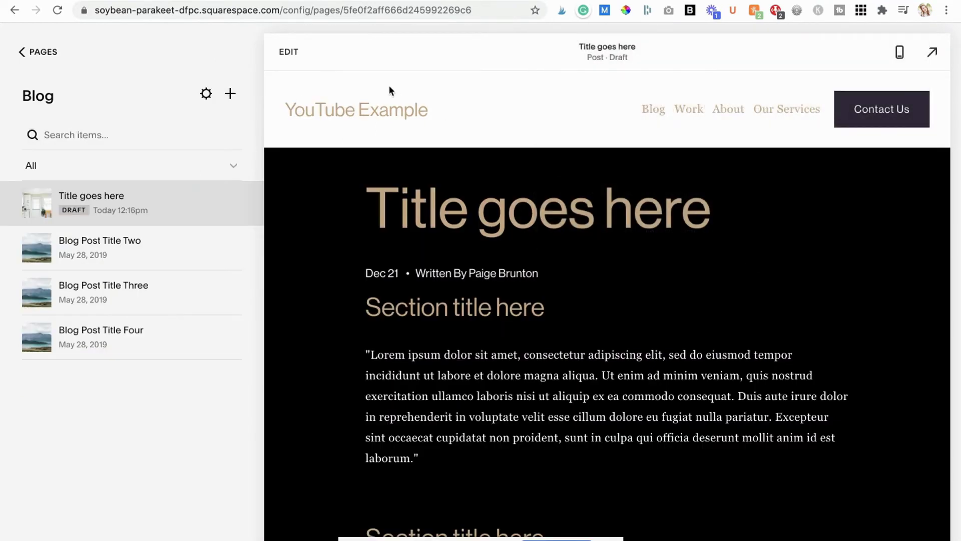
left_click(289, 52)
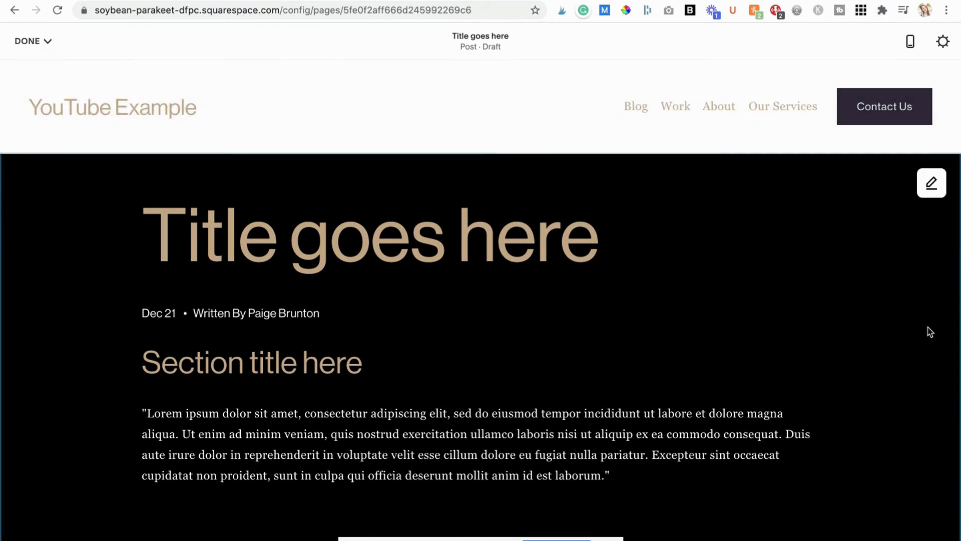
left_click(932, 185)
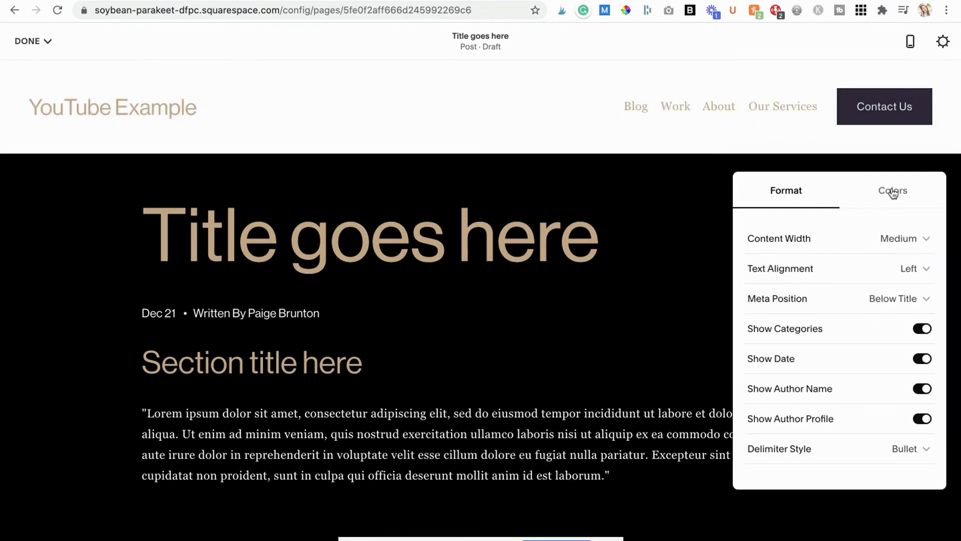
left_click(894, 194)
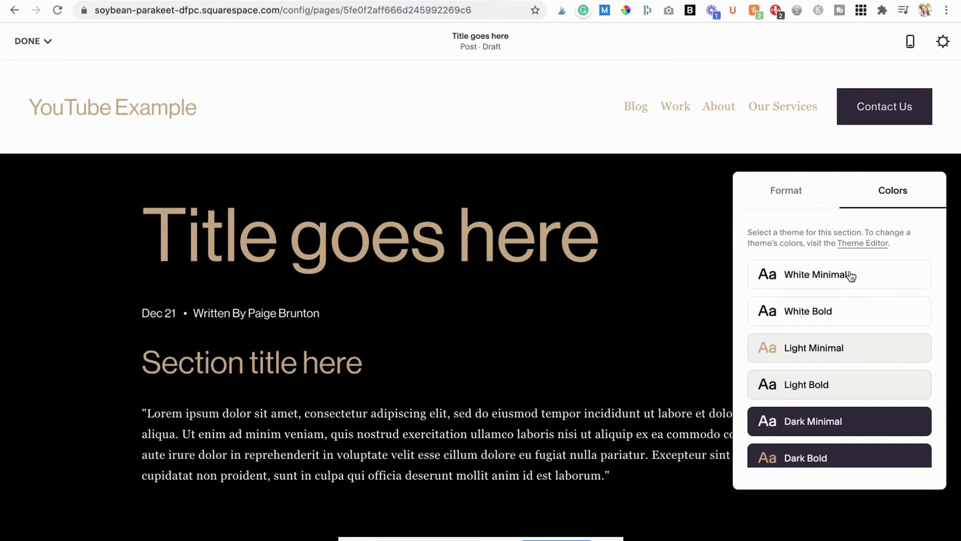
left_click(836, 352)
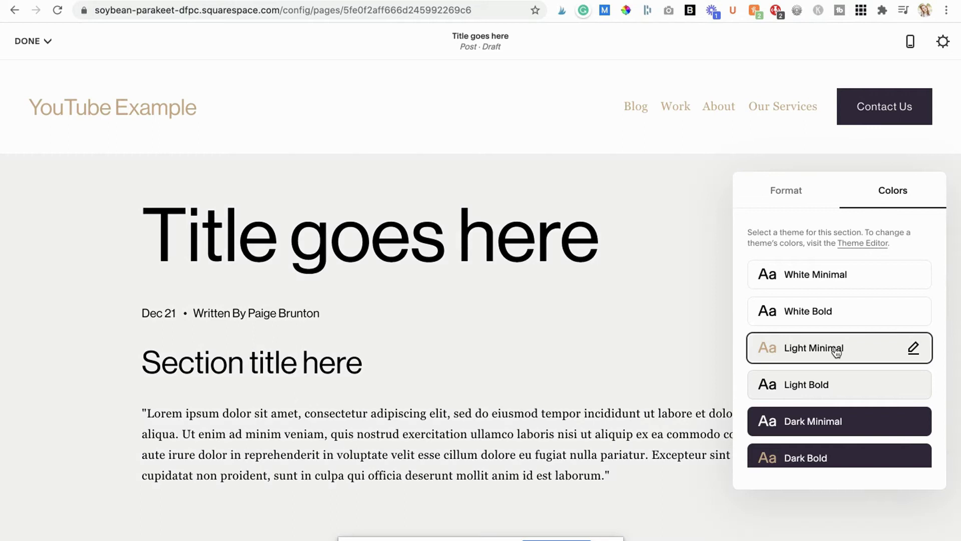
left_click(32, 41)
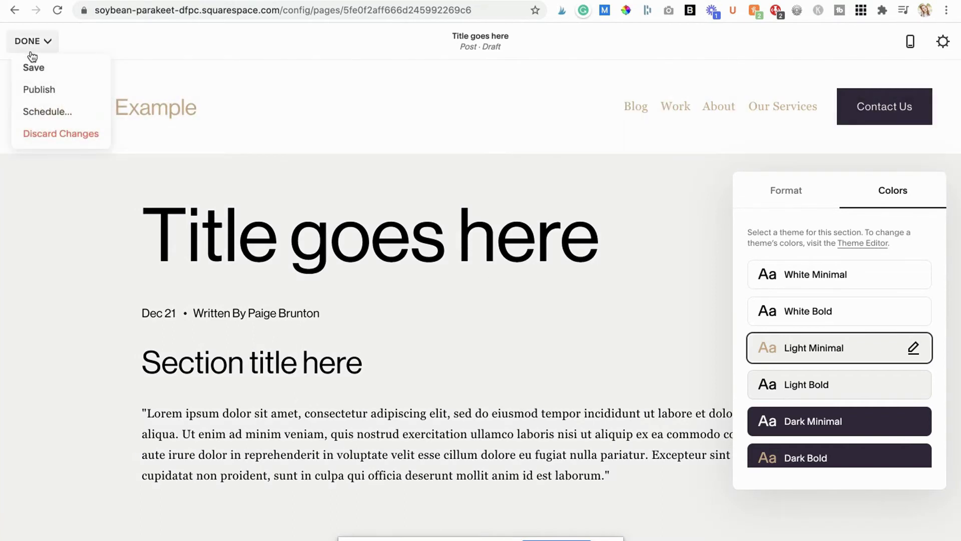
left_click(31, 65)
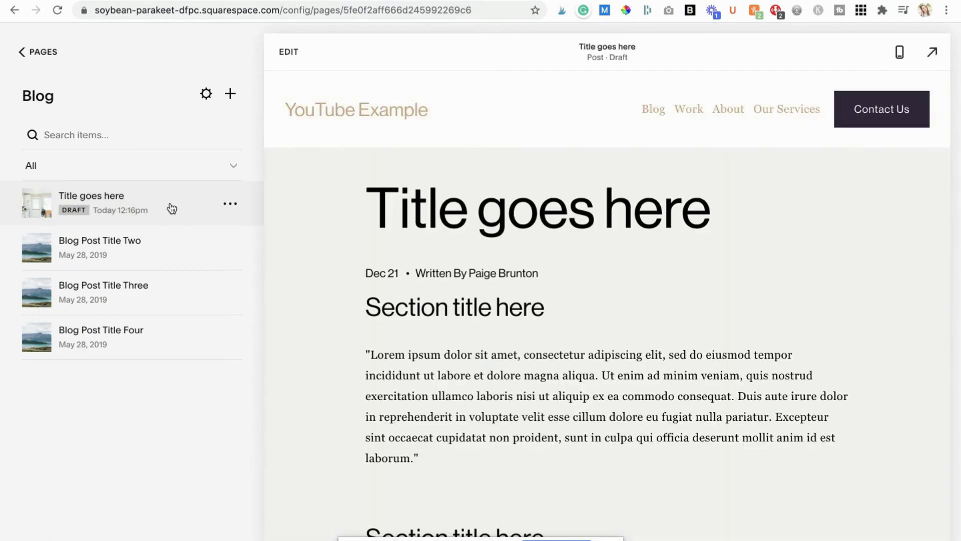
Step: Duplicate the 'Title goes here' post to create the 'Title goes here (Copy)' draft
left_click(230, 205)
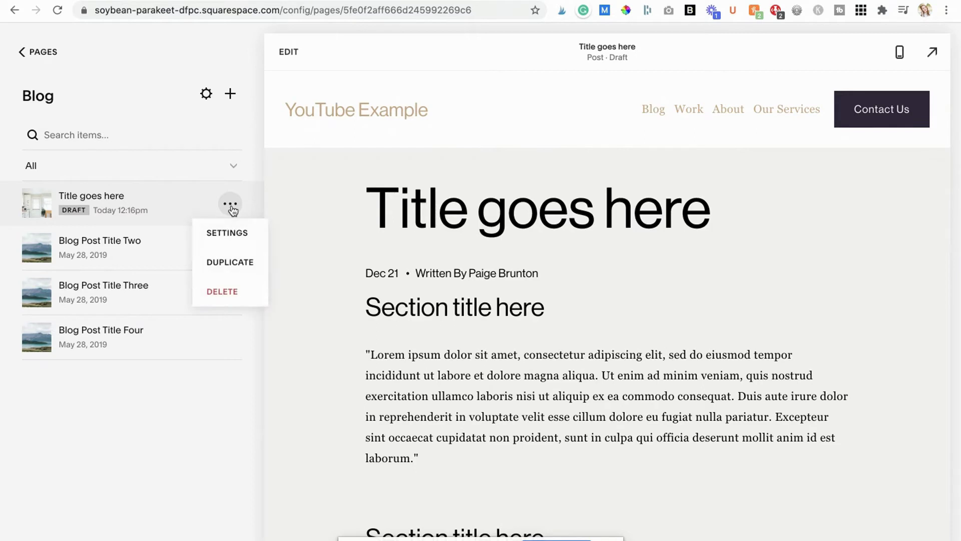
left_click(230, 262)
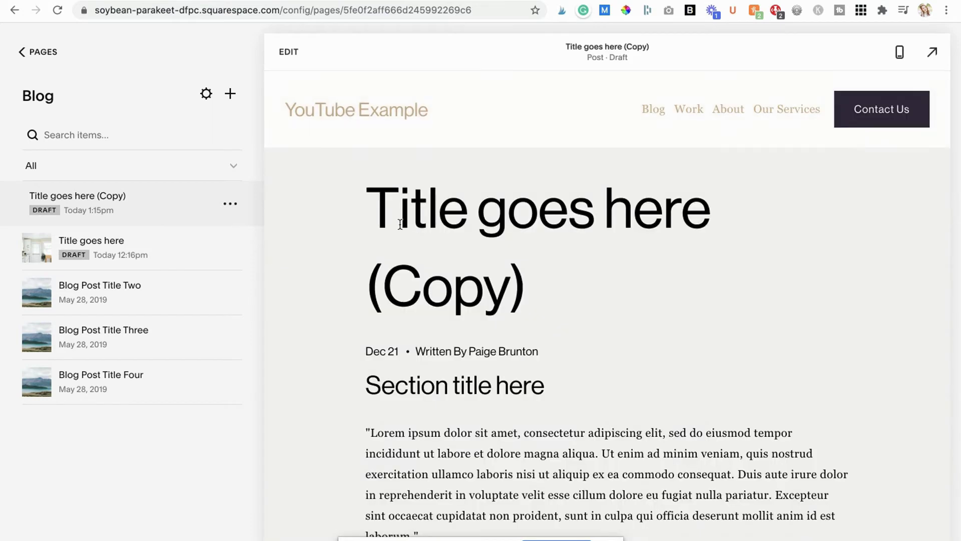
double_click(414, 220)
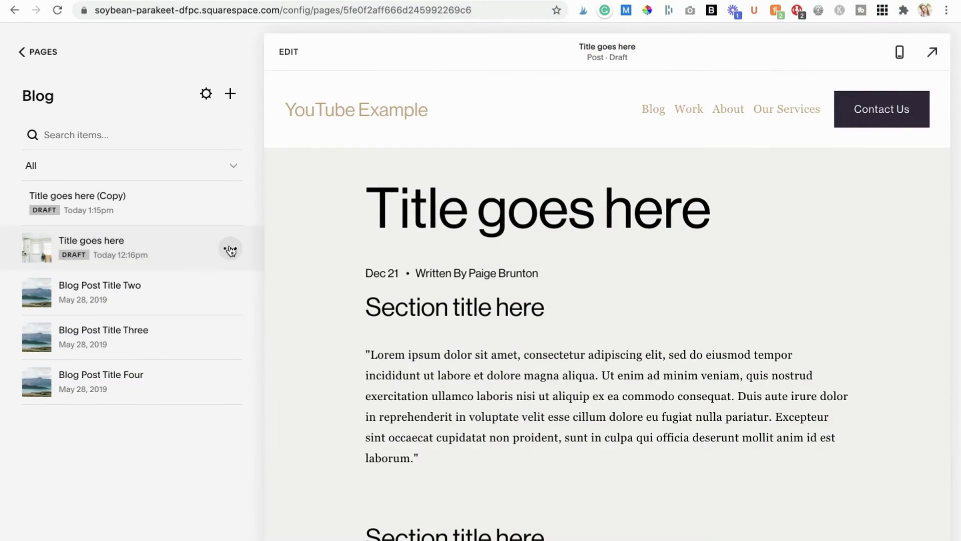
Step: Change the original post's status to Scheduled for Dec 21, 2020 at 1:22 PM
left_click(231, 249)
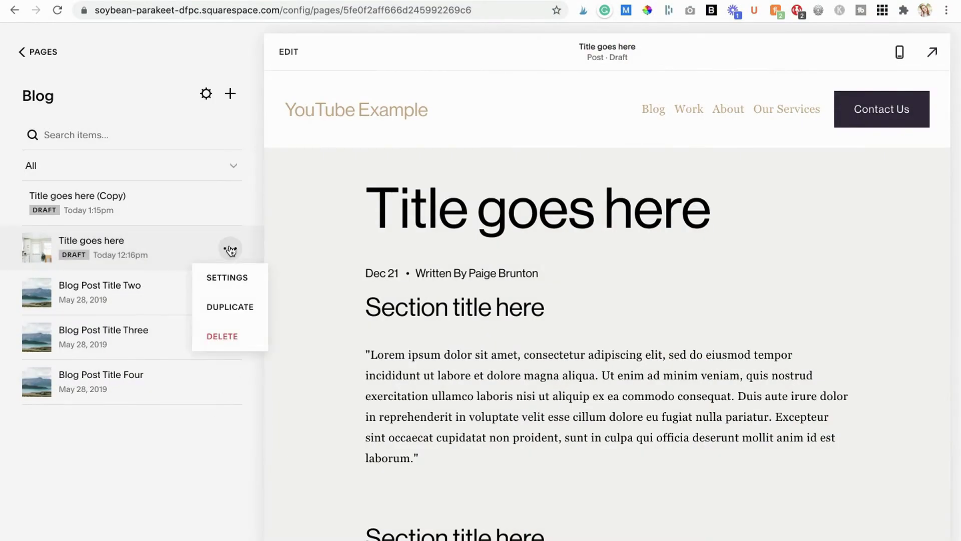
left_click(289, 55)
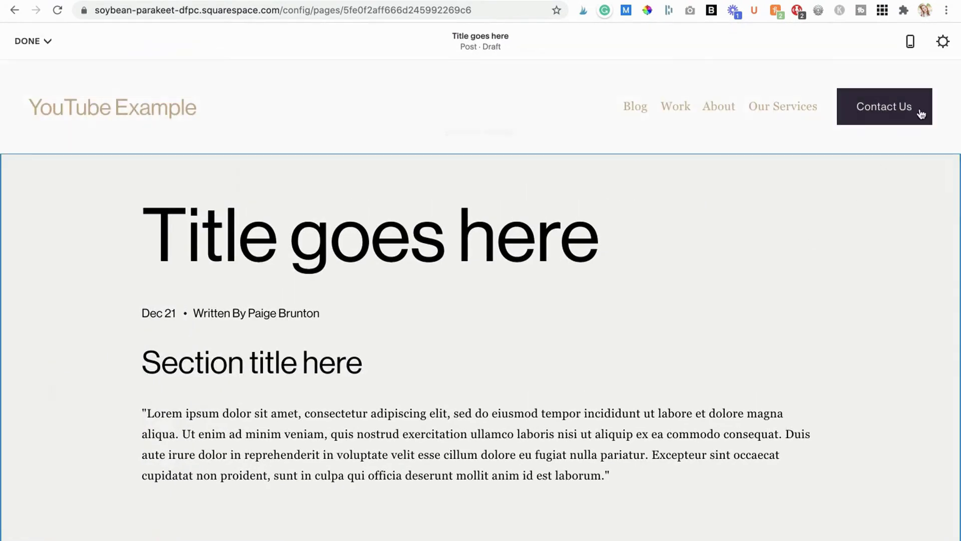
left_click(943, 41)
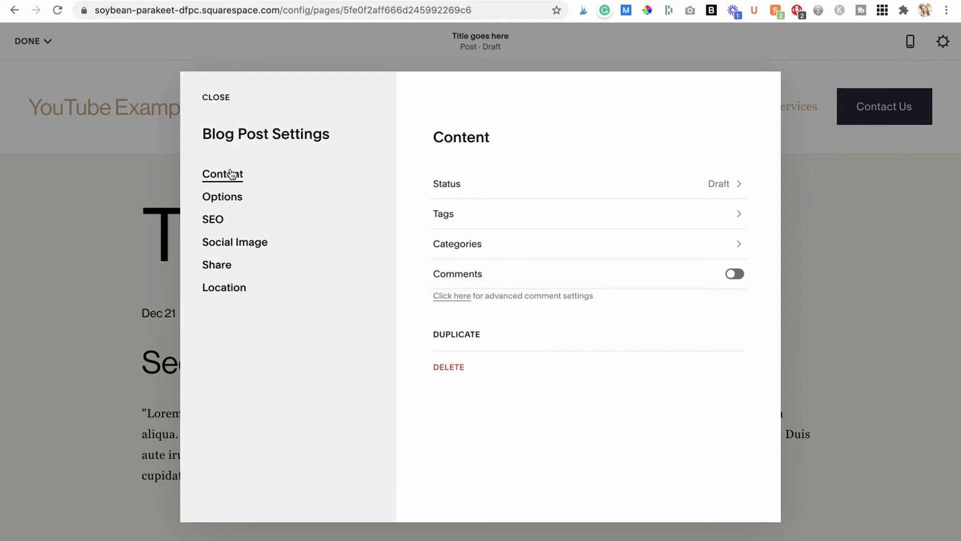
left_click(440, 189)
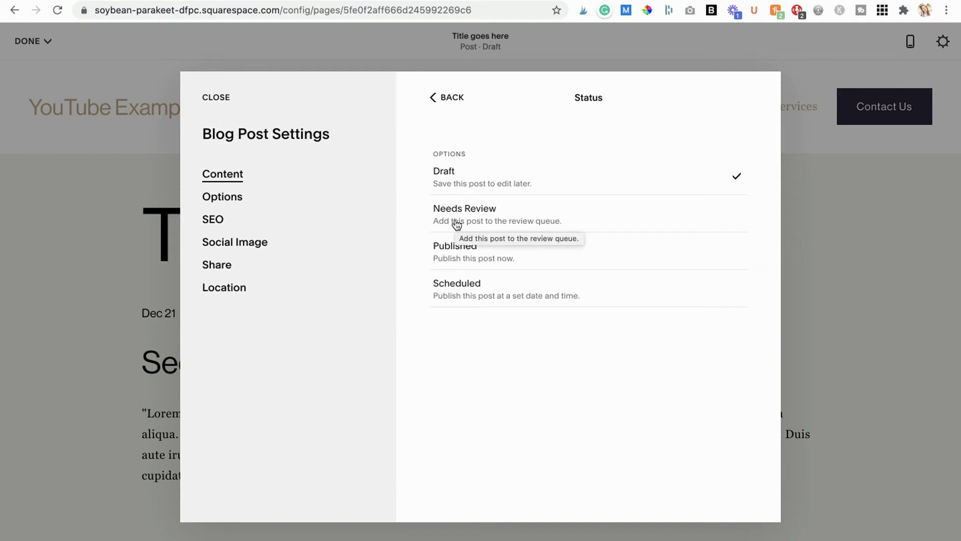
left_click(447, 296)
scroll(513, 381, "down", 3)
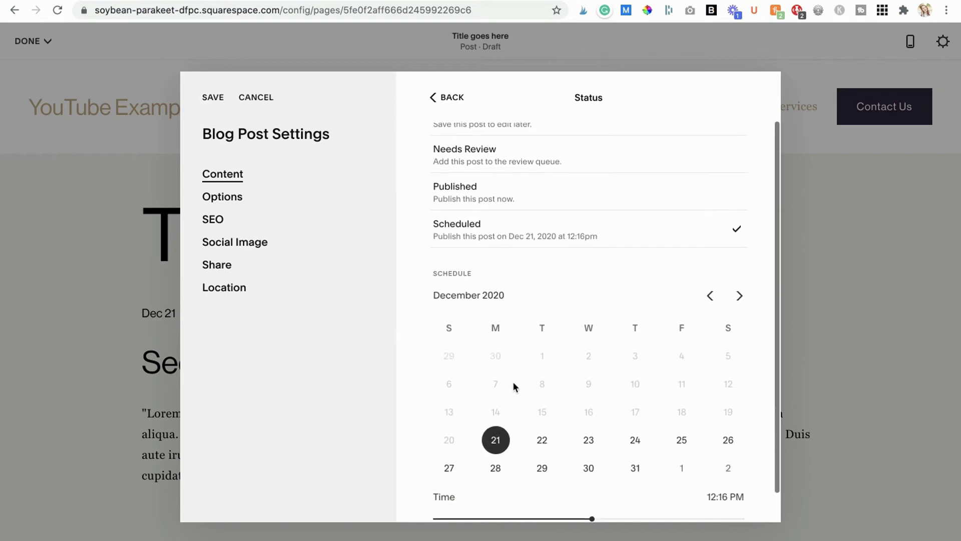
mouse_move(592, 485)
left_mouse_down()
mouse_move(621, 486)
mouse_move(596, 490)
left_mouse_up()
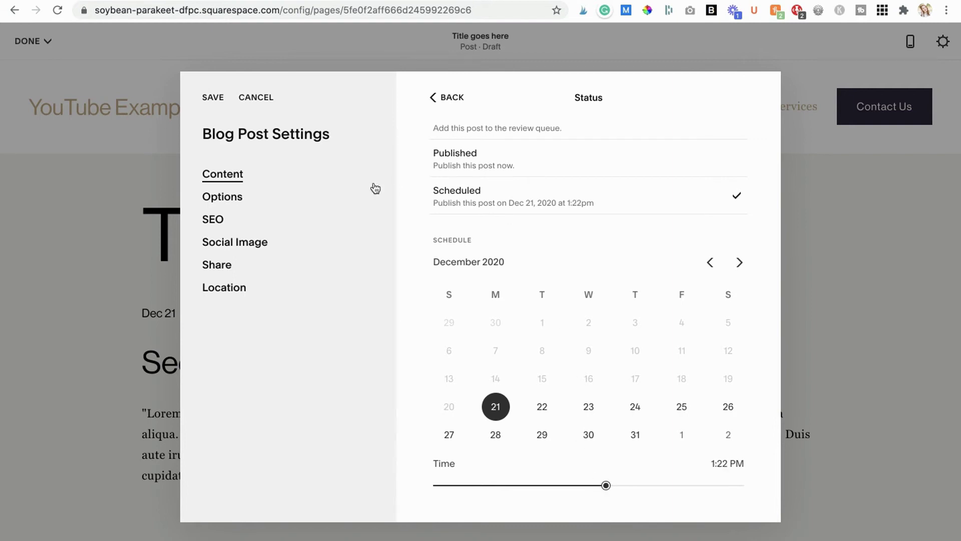
left_click(427, 190)
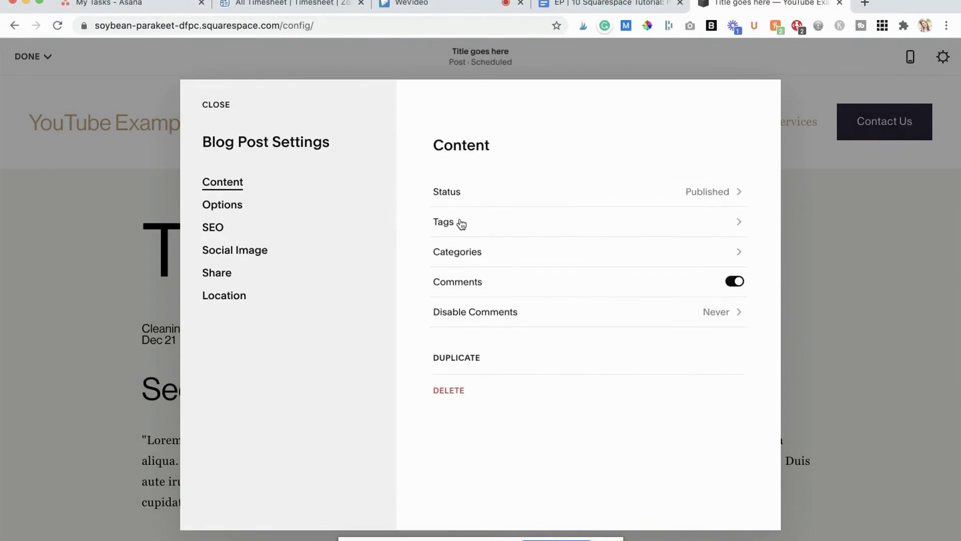
Step: Browse the categories, then tag the post 'Living Room Decor' and 'Bedroom Decor'
left_click(468, 255)
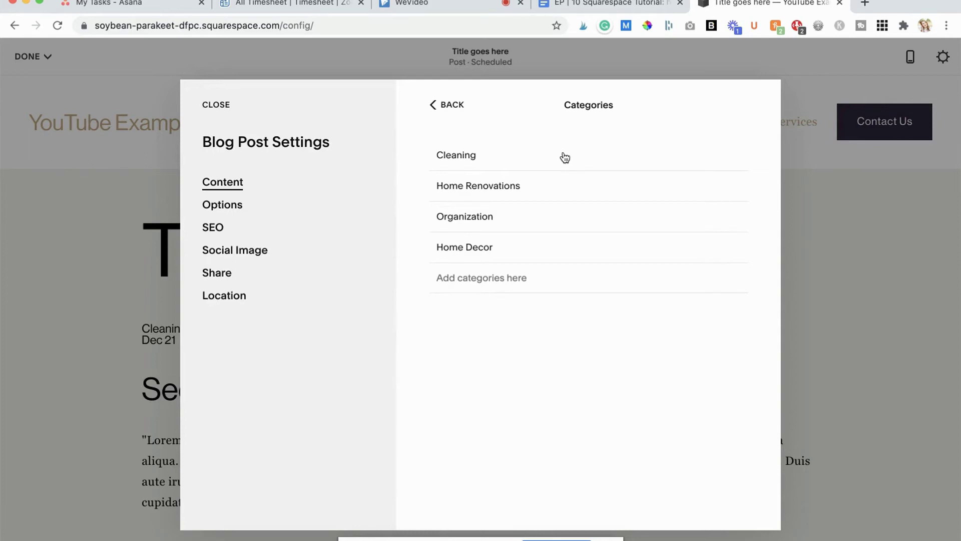
left_click(447, 105)
left_click(454, 221)
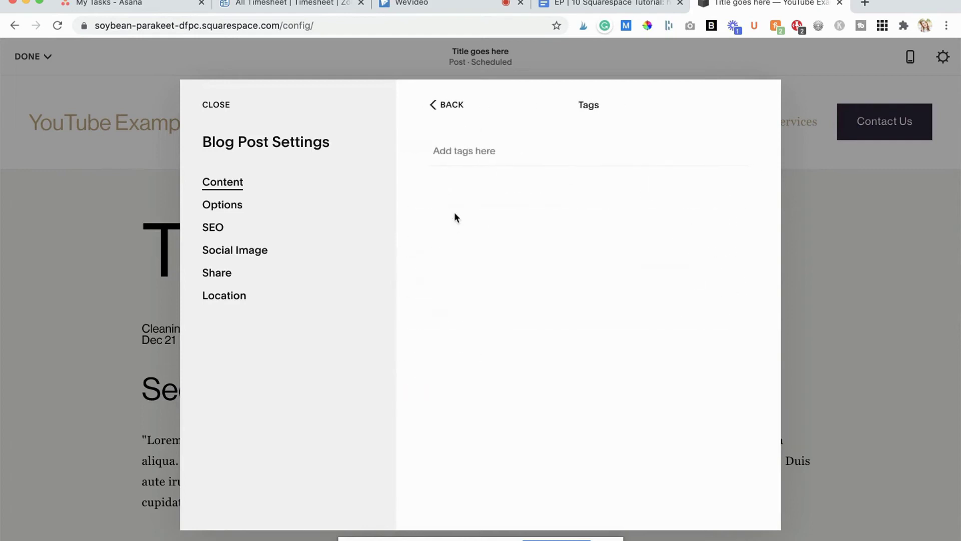
type("Living Room Decor")
key("Return")
type("Bedroom Decor")
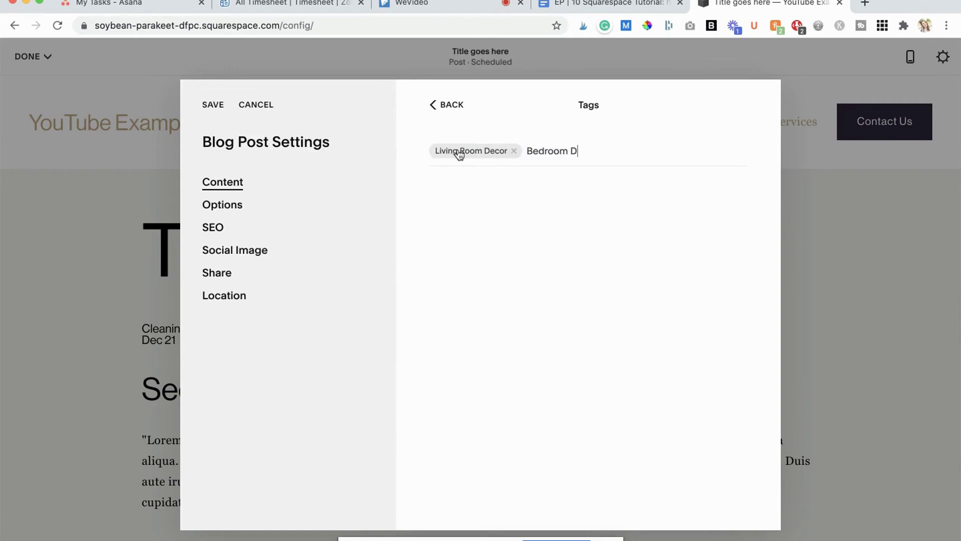
key("Return")
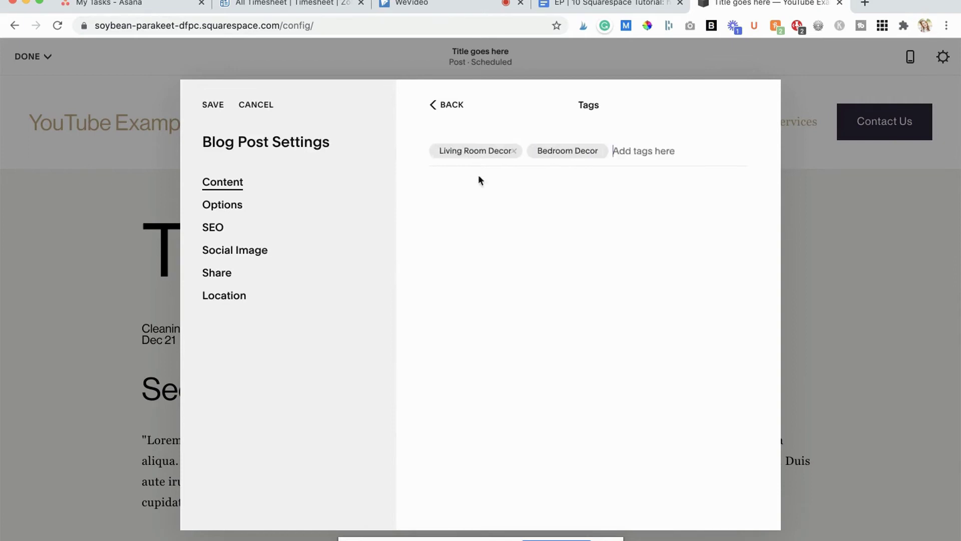
left_click(453, 105)
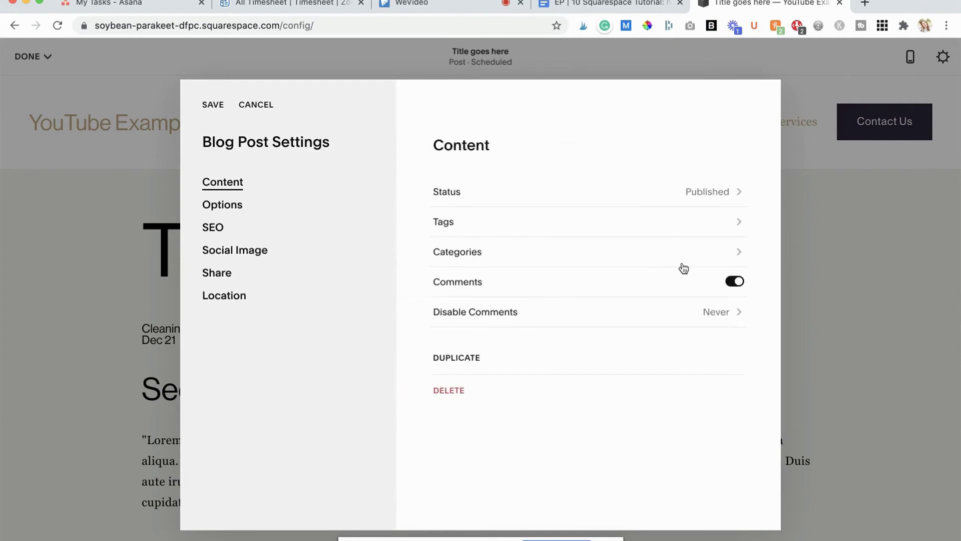
Step: Toggle comments off and back on, confirming they are never disabled automatically
left_click(736, 283)
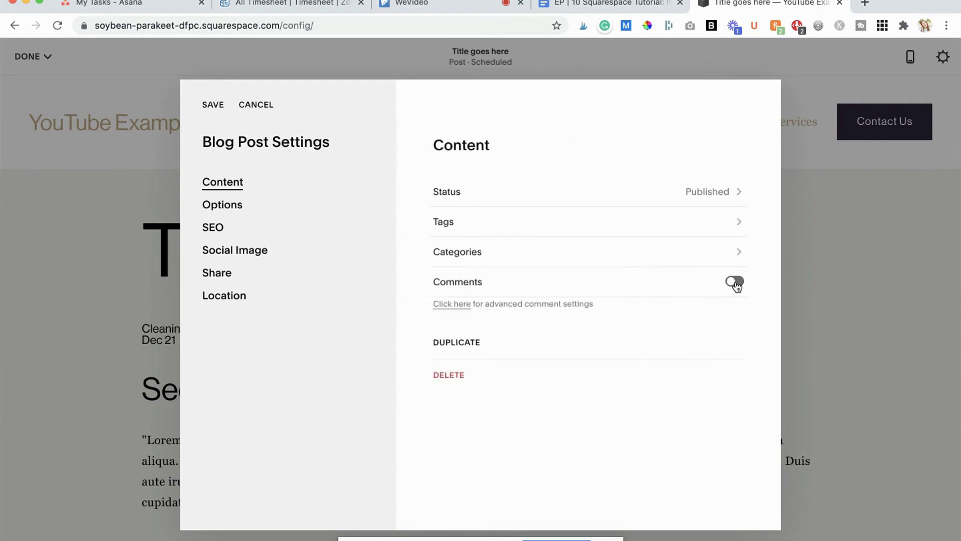
left_click(736, 282)
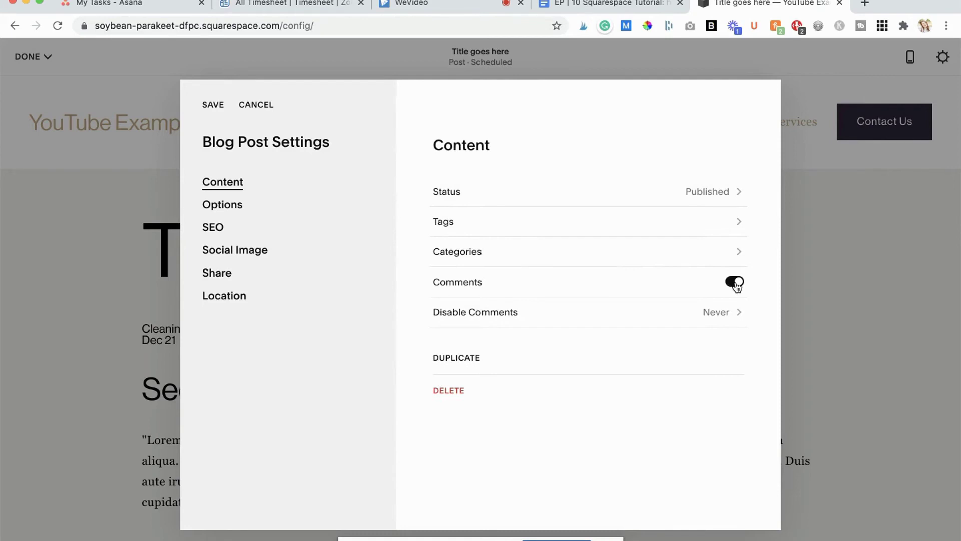
left_click(729, 311)
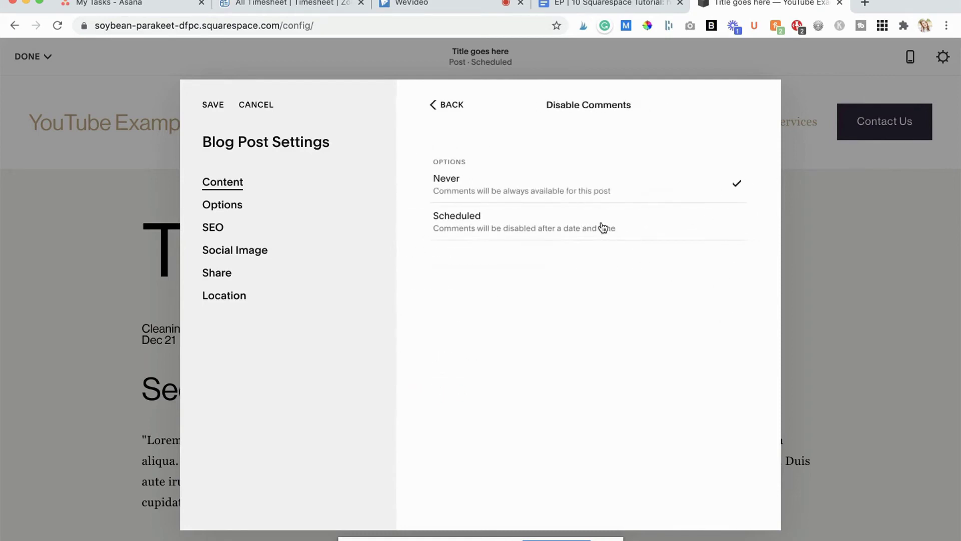
left_click(451, 107)
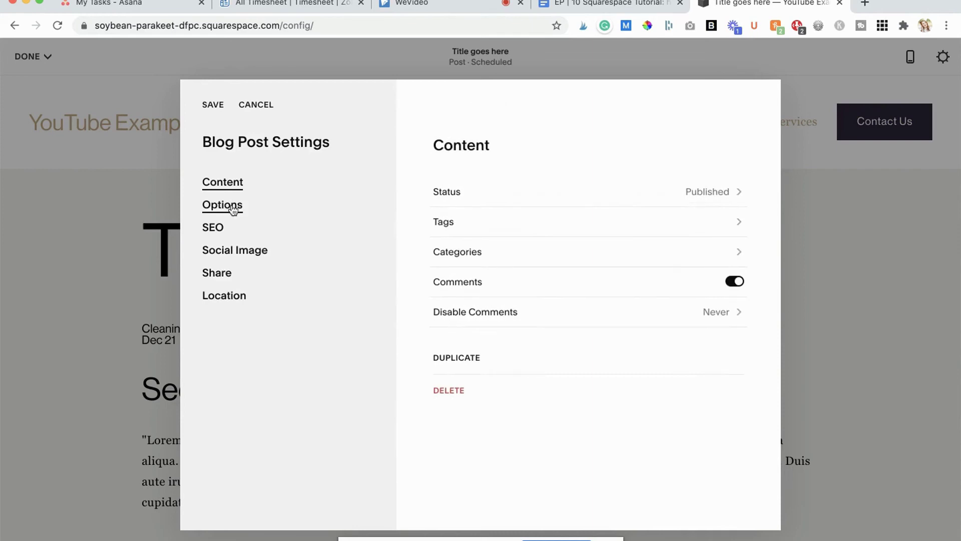
Step: Show the post's Options section and select its URL slug
left_click(233, 211)
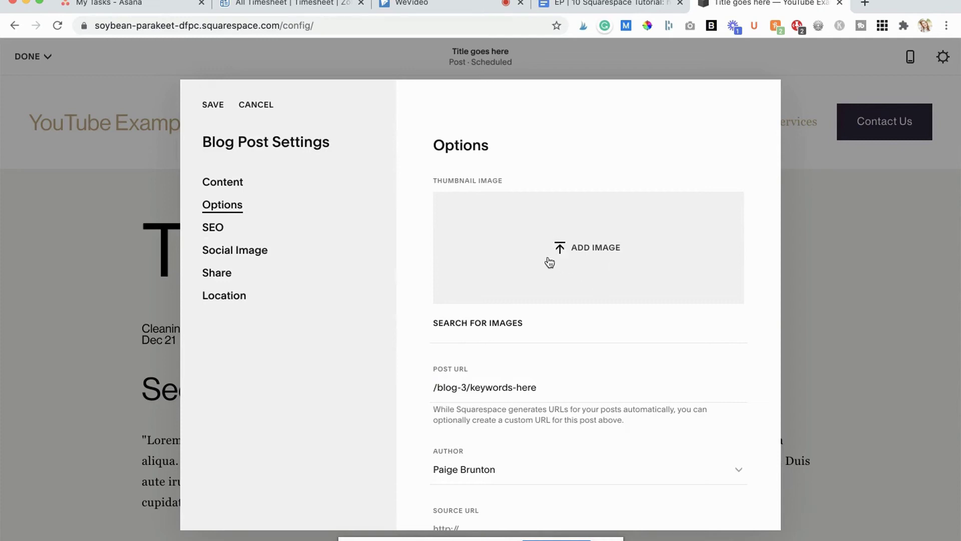
scroll(550, 262, "down", 5)
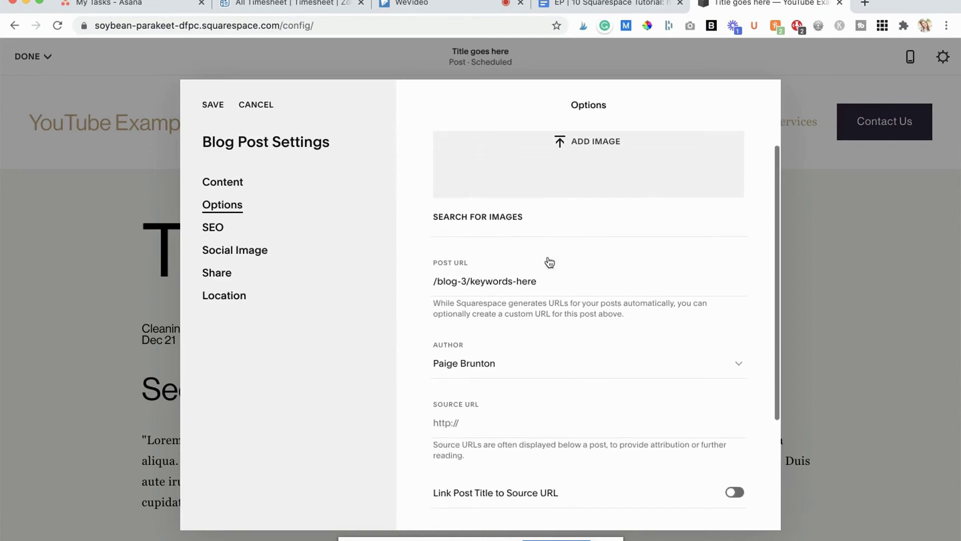
left_click_drag(539, 281, 470, 281)
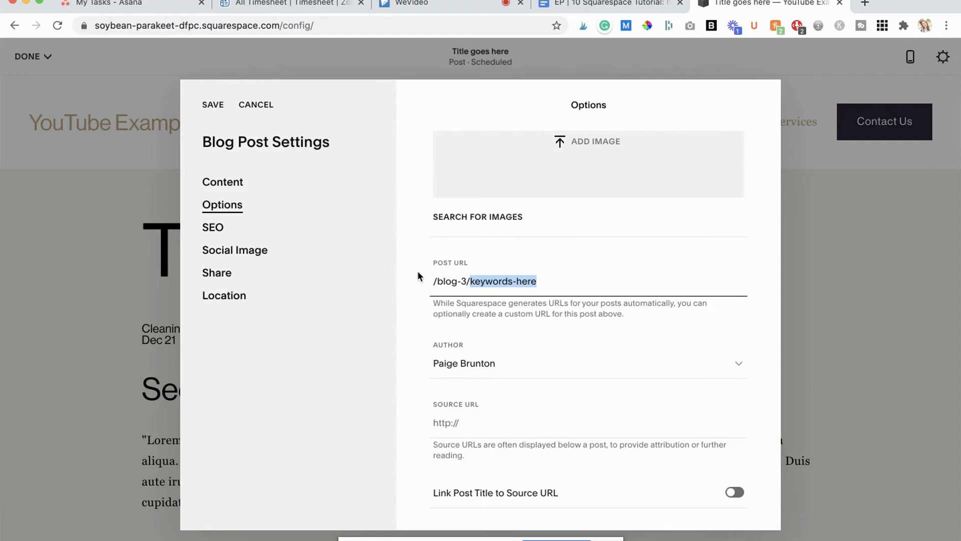
scroll(431, 246, "down", 3)
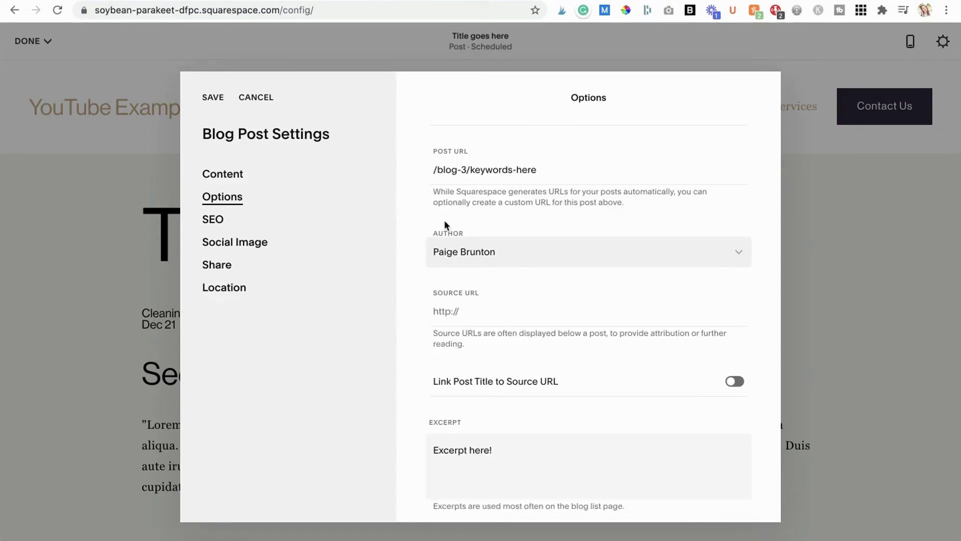
Step: Switch the author to the other contributor, then restore the original author
left_click(451, 252)
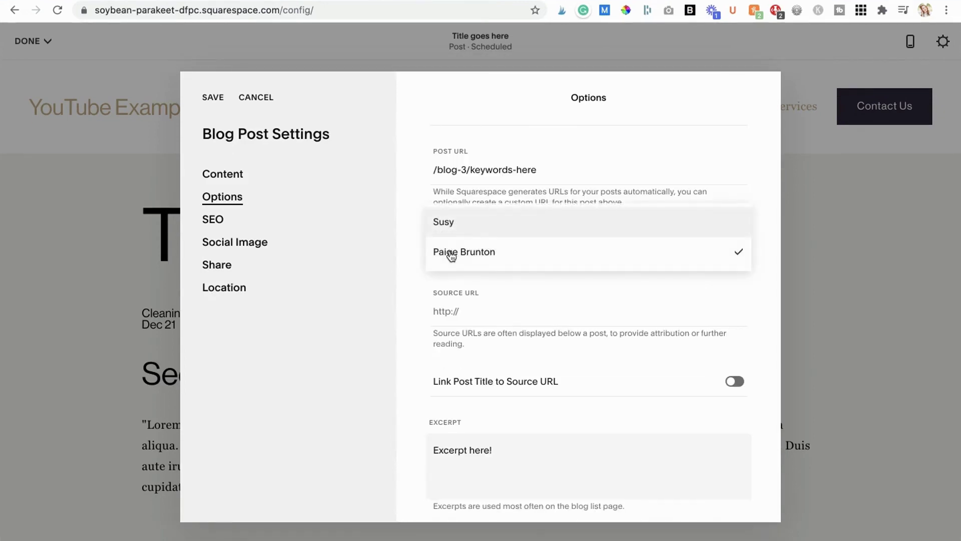
left_click(452, 225)
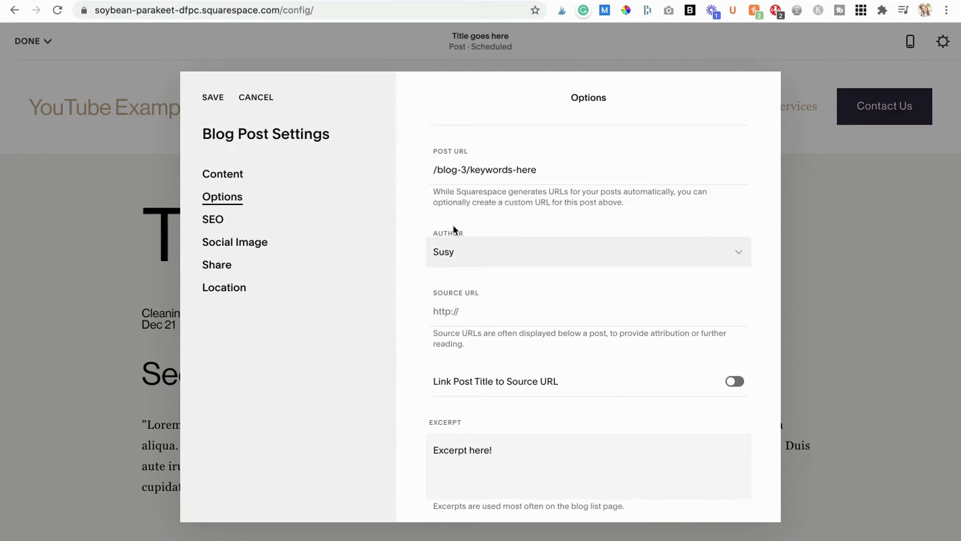
left_click(453, 252)
left_click(457, 279)
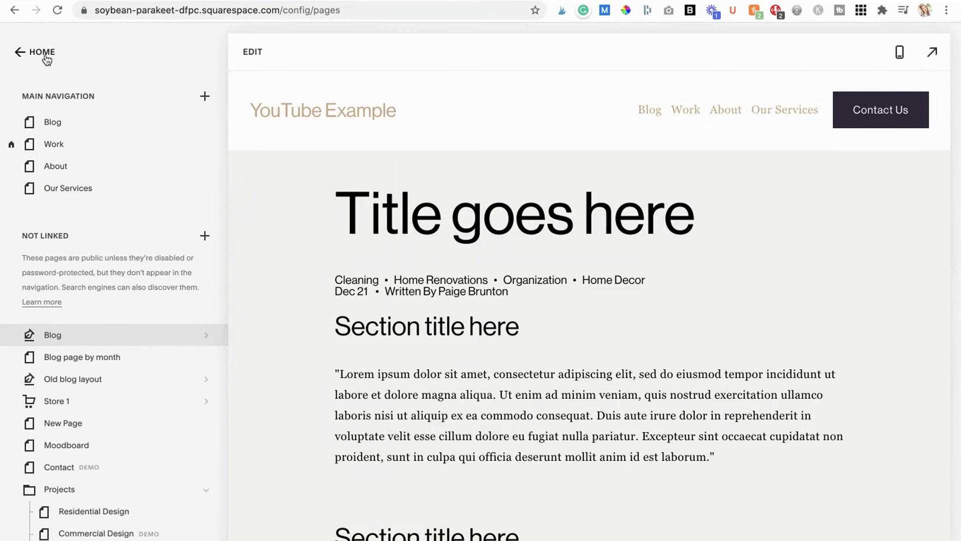
Step: Check the site's Settings > Permissions to start adding a Basic Author
left_click(43, 54)
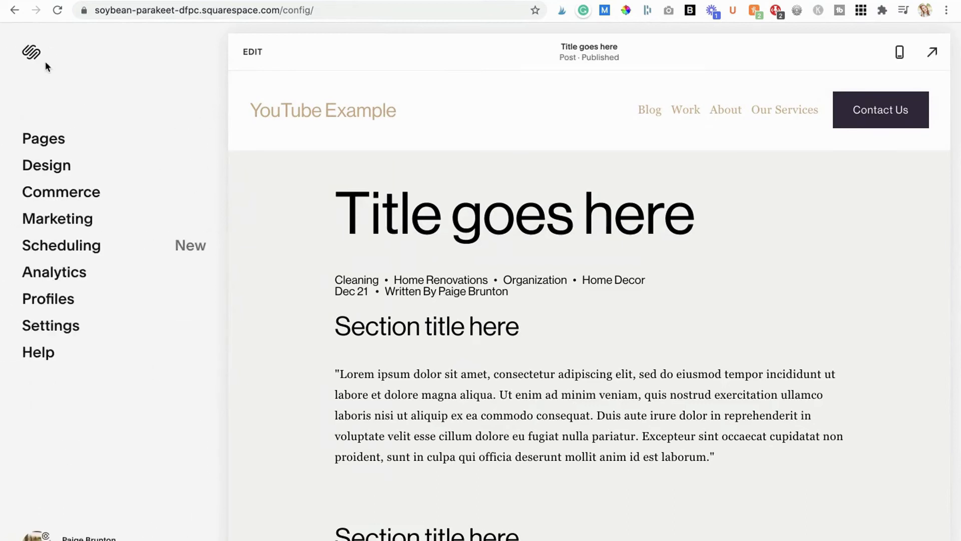
left_click(51, 326)
left_click(54, 309)
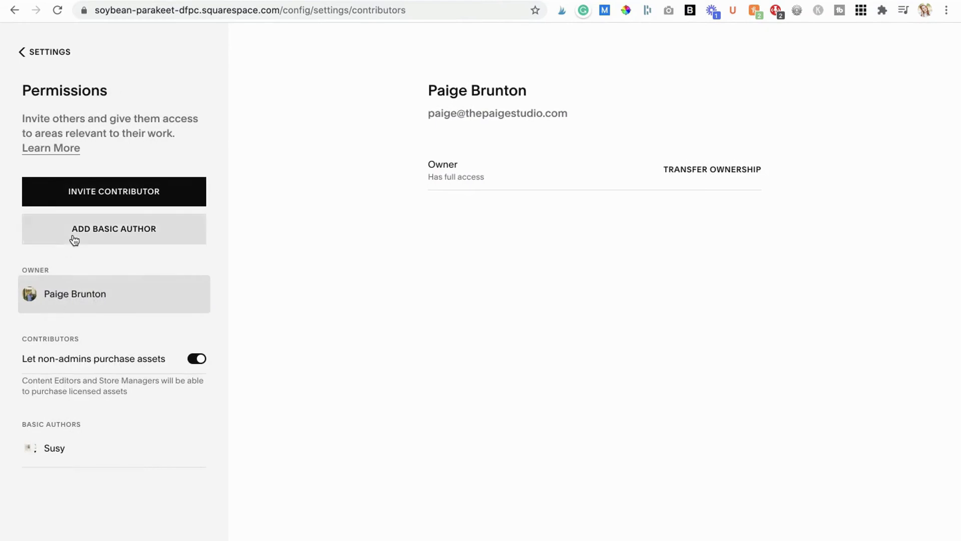
left_click(74, 243)
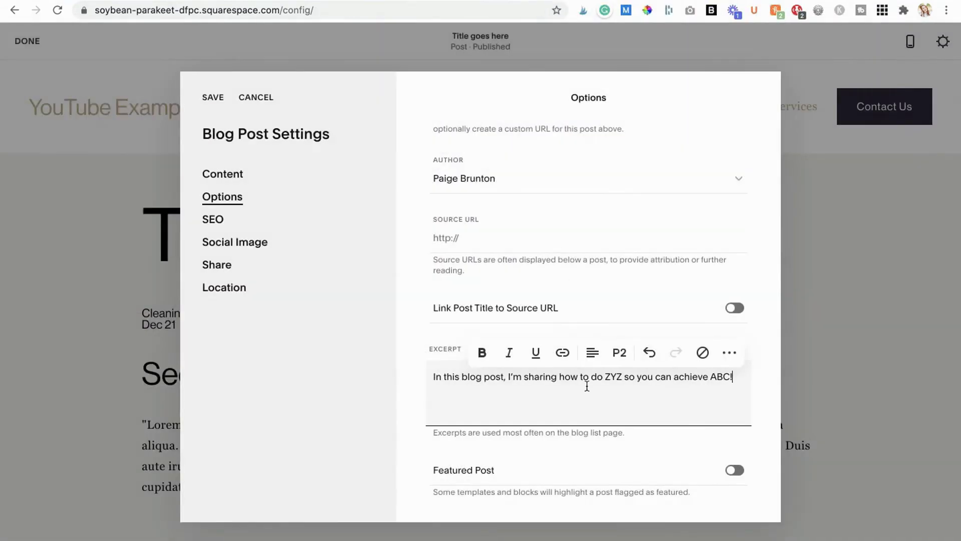
Step: Select the excerpt 'In this blog post, I'm sharing how to do ZYZ so you can achieve ABC!' and toggle Featured Post on and off
triple_click(586, 379)
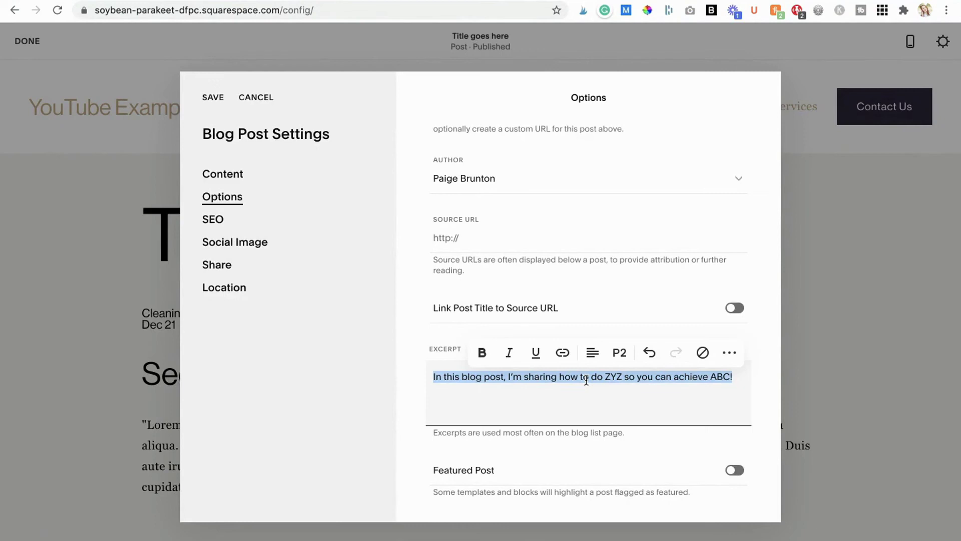
left_click(384, 389)
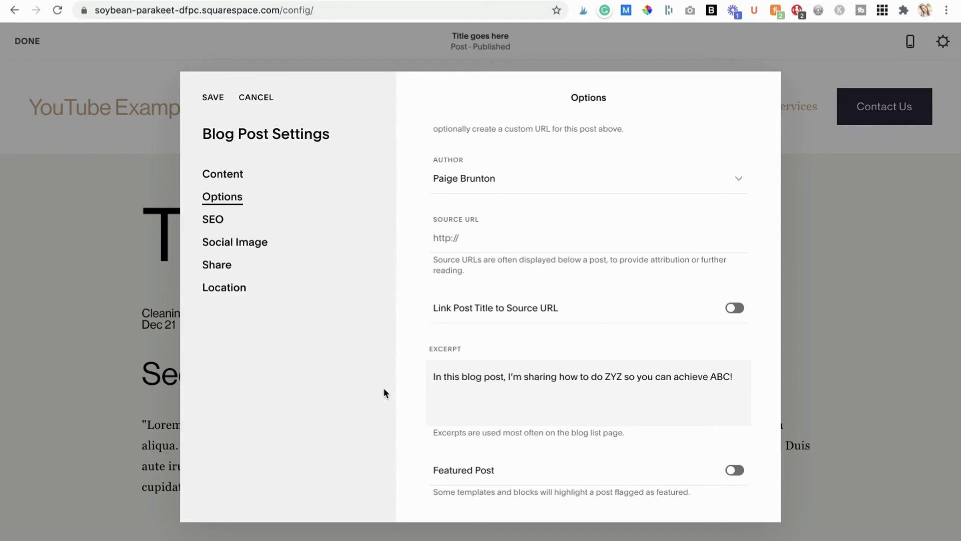
left_click(737, 471)
left_click(736, 471)
Step: Review the post's SEO Title field, Social Image section and Share options
left_click(213, 221)
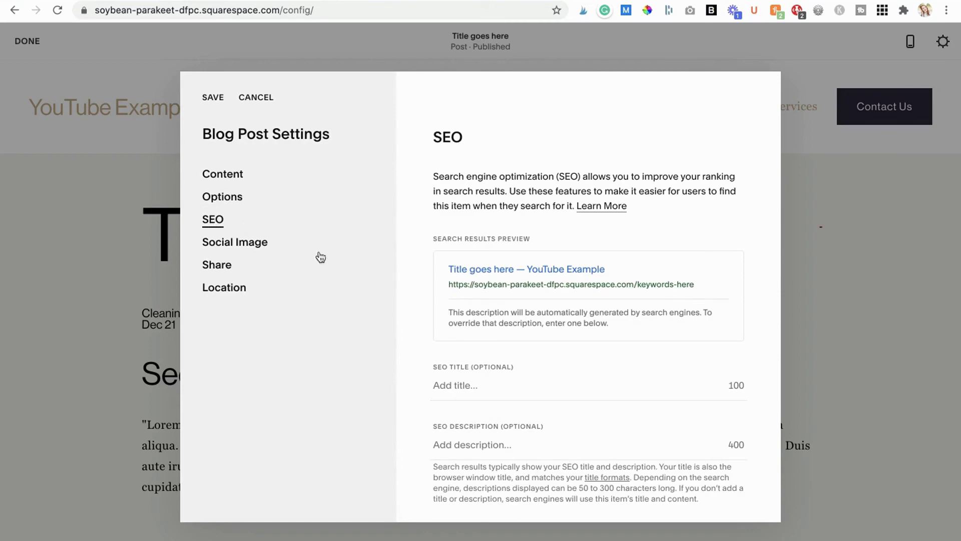
scroll(438, 298, "down", 1)
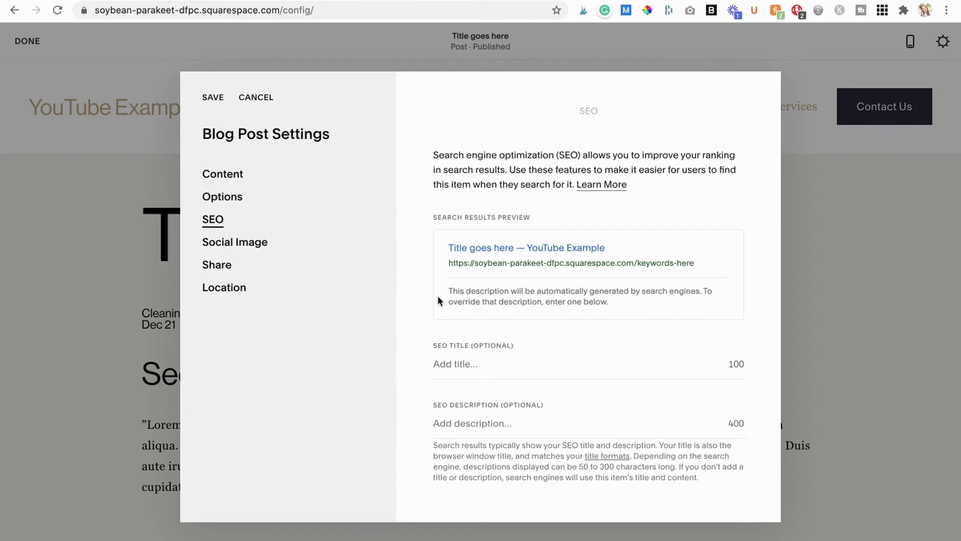
left_click(453, 366)
left_click(259, 245)
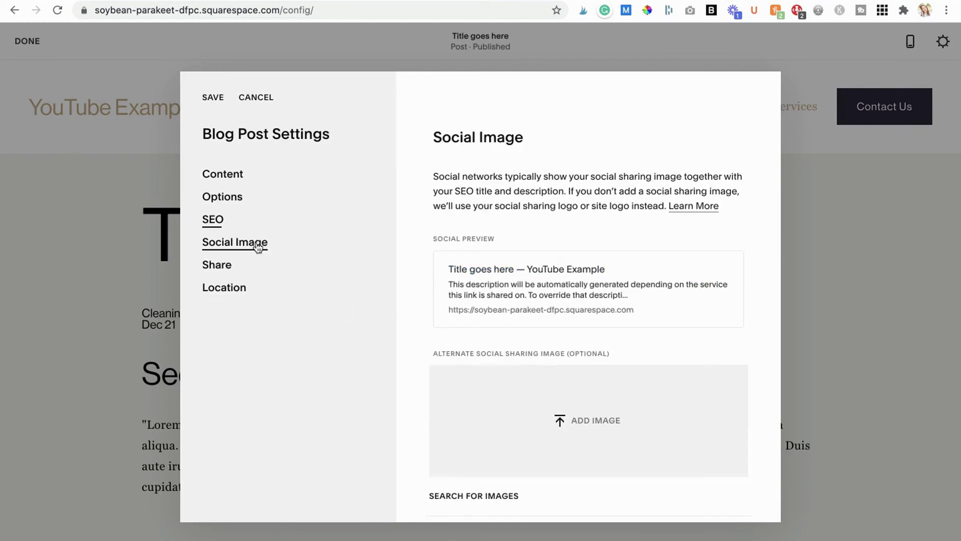
scroll(422, 356, "down", 1)
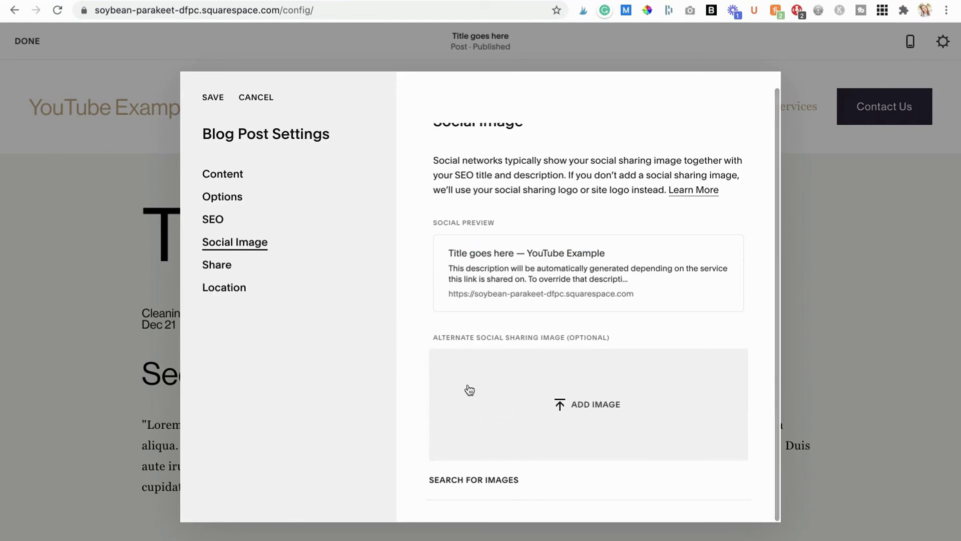
left_click(227, 269)
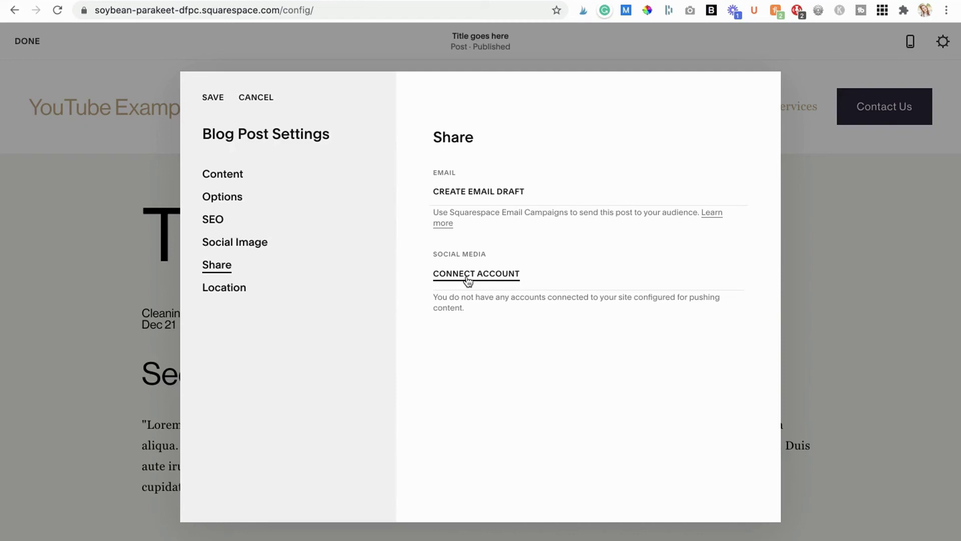
Step: View the post's Location section with its empty address fields and map
left_click(244, 290)
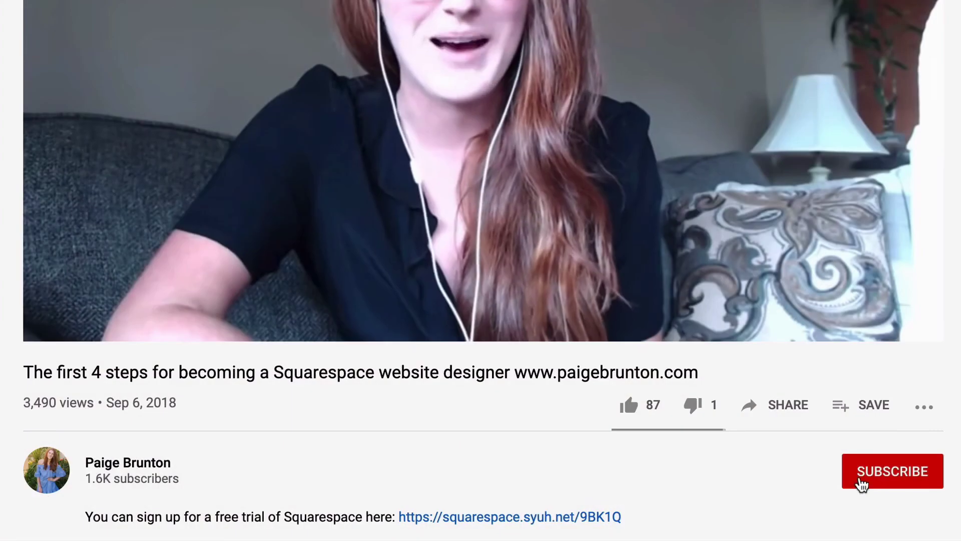
Step: Subscribe to the channel and show its All, Personalized and None notification choices
left_click(862, 482)
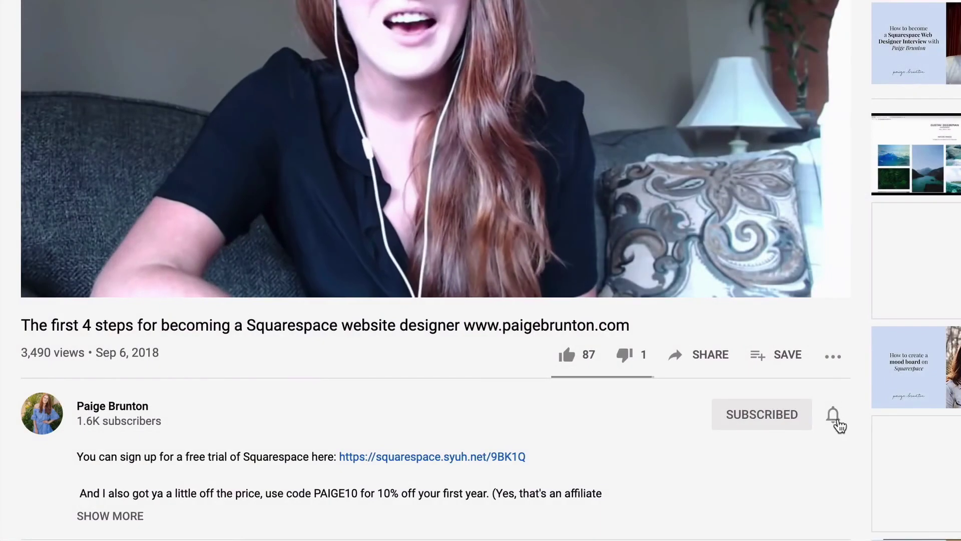
left_click(835, 420)
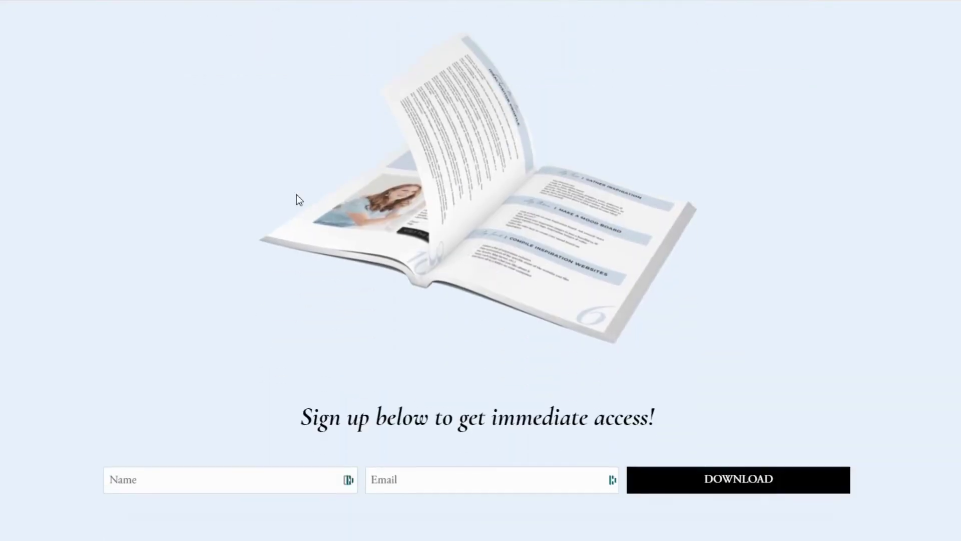
Step: Scroll the Pre-Design Workbook page past the sign-up form to the about section
scroll(296, 196, "down", 7)
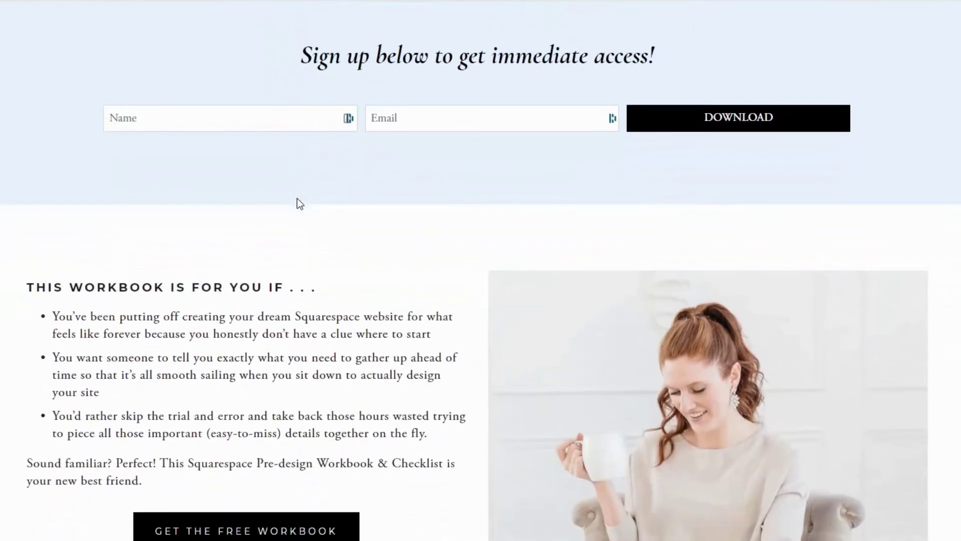
scroll(297, 198, "down", 8)
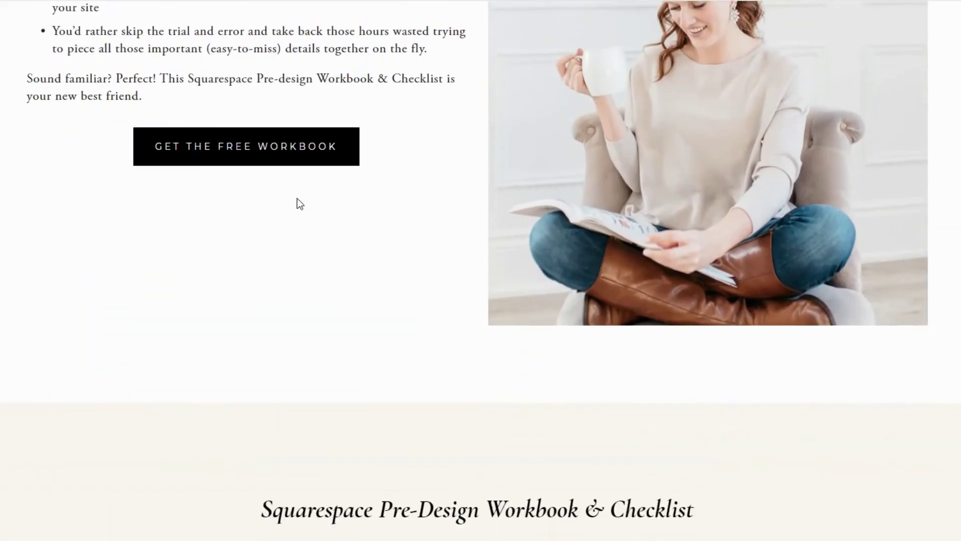
scroll(296, 198, "down", 3)
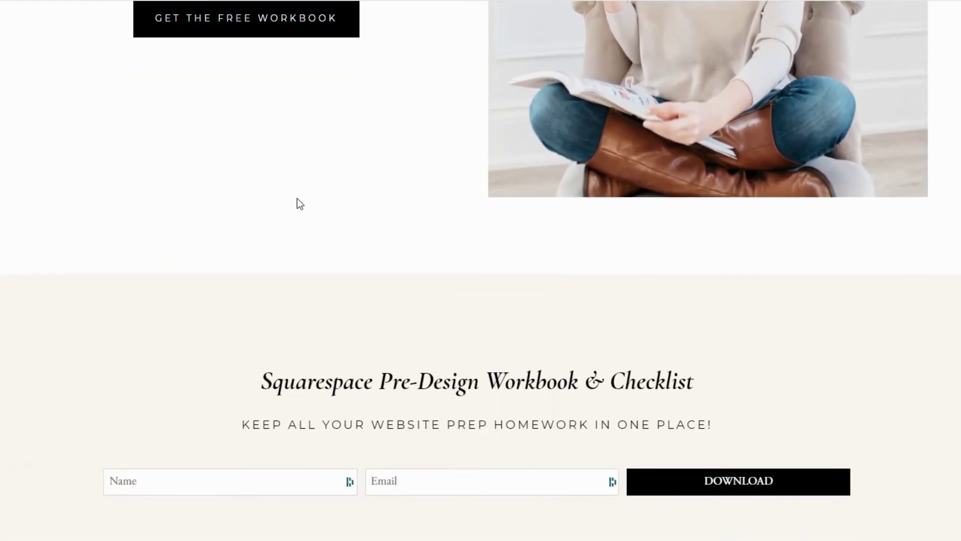
scroll(296, 198, "down", 4)
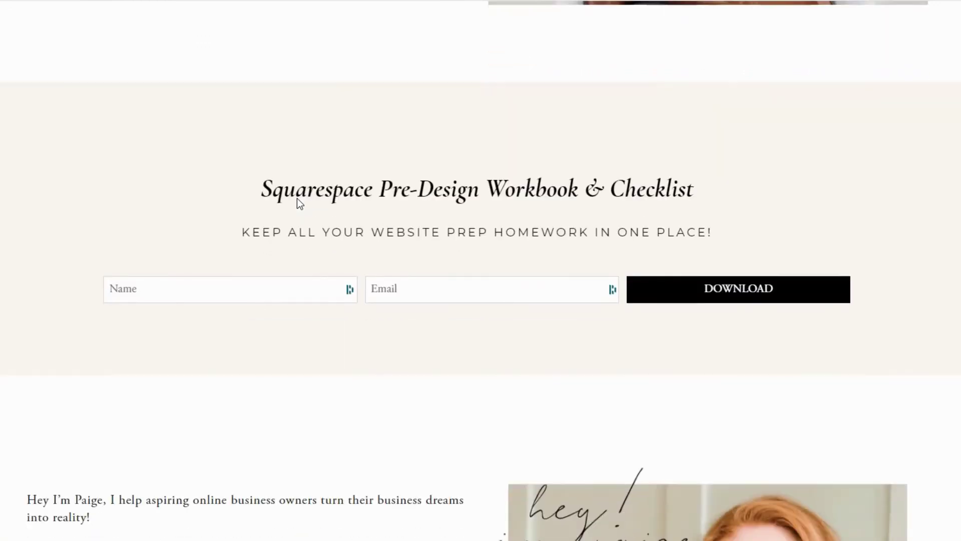
scroll(299, 203, "down", 1)
scroll(296, 204, "down", 2)
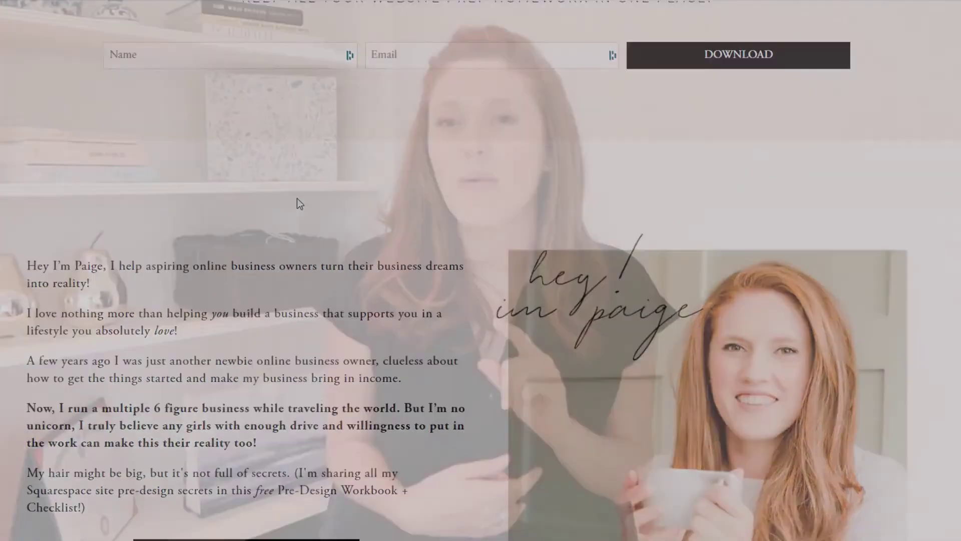